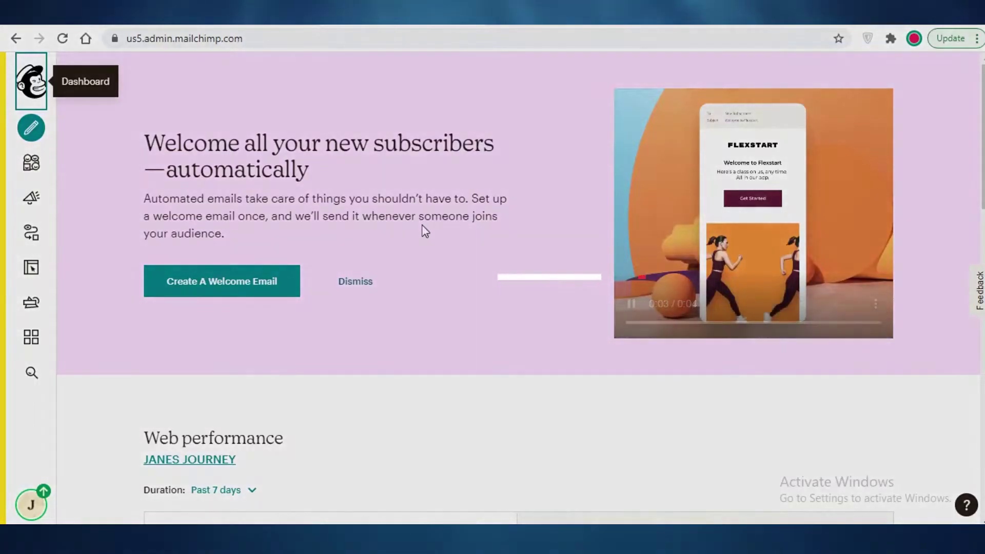
Browse the mailchimp.com homepage, then start the Sign Up flow.
scroll(928, 326, down, 7)
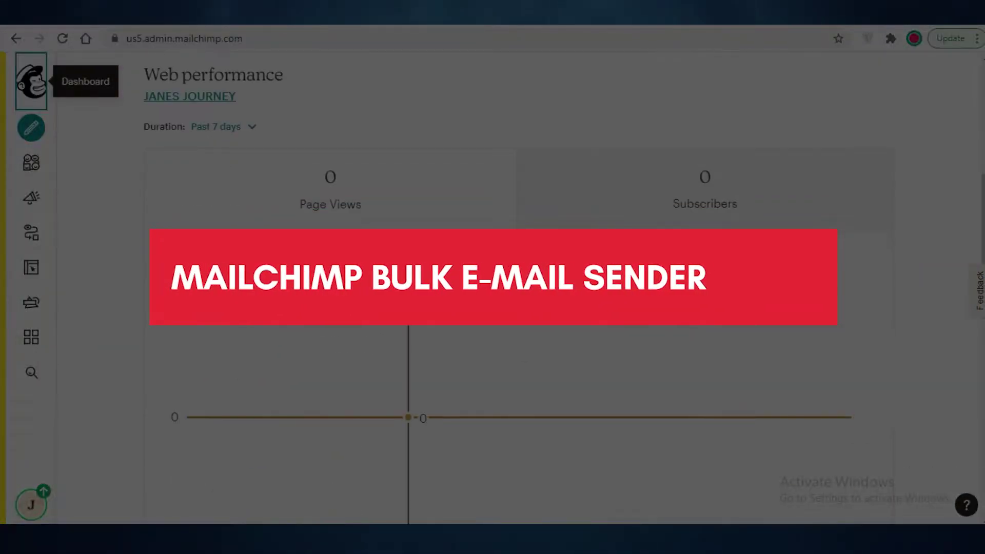
scroll(861, 246, up, 5)
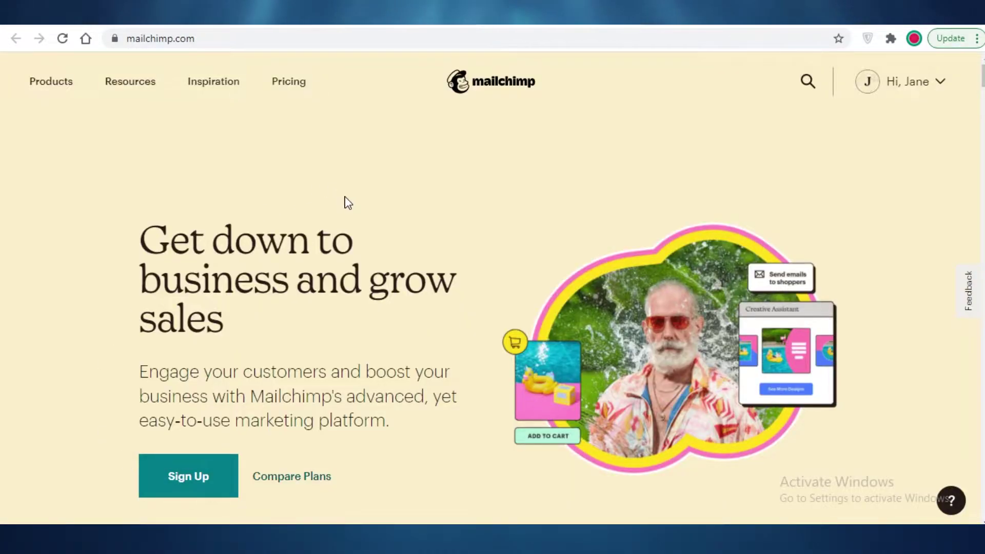
scroll(349, 205, down, 7)
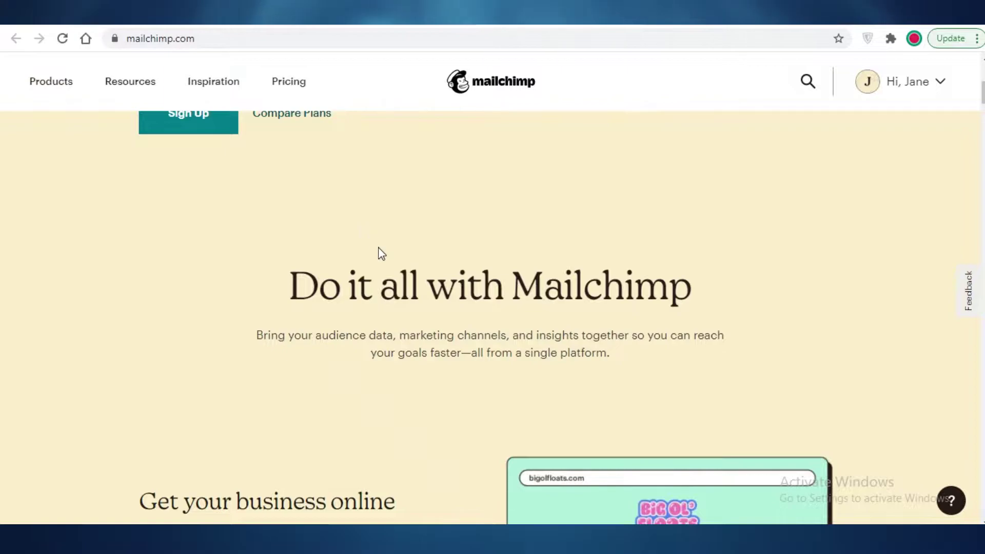
scroll(381, 253, up, 4)
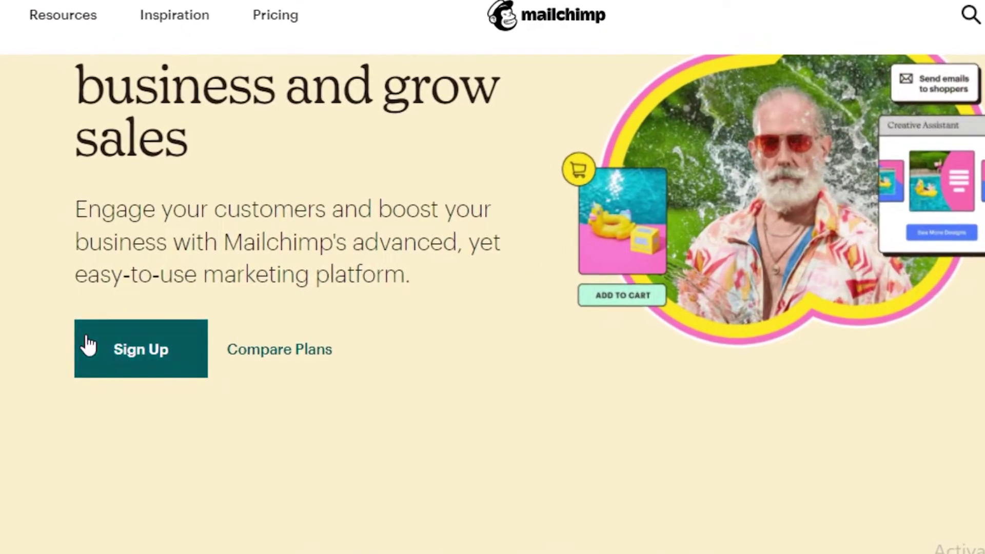
click(87, 336)
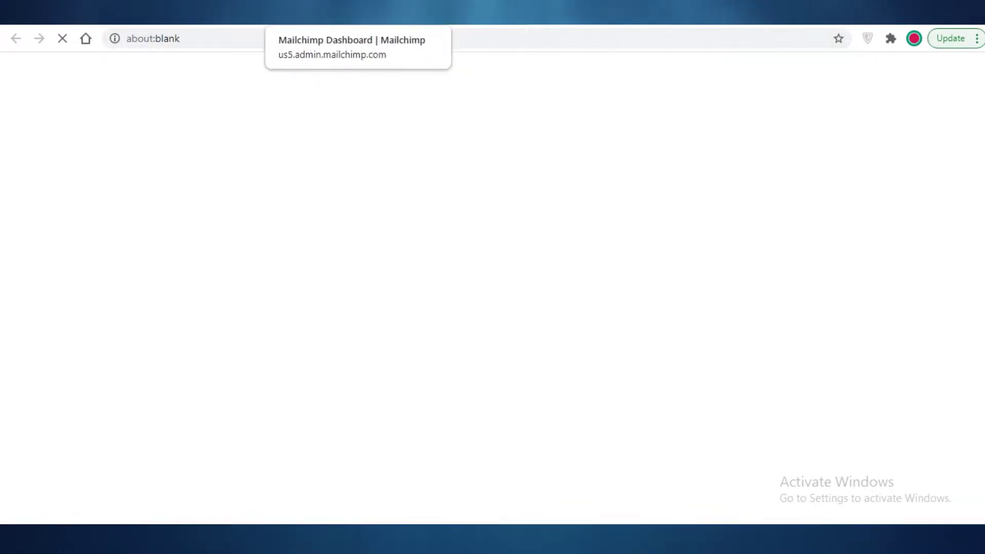
Go to the audience dashboard and dismiss the mobile-app and QuickBooks banners.
click(308, 13)
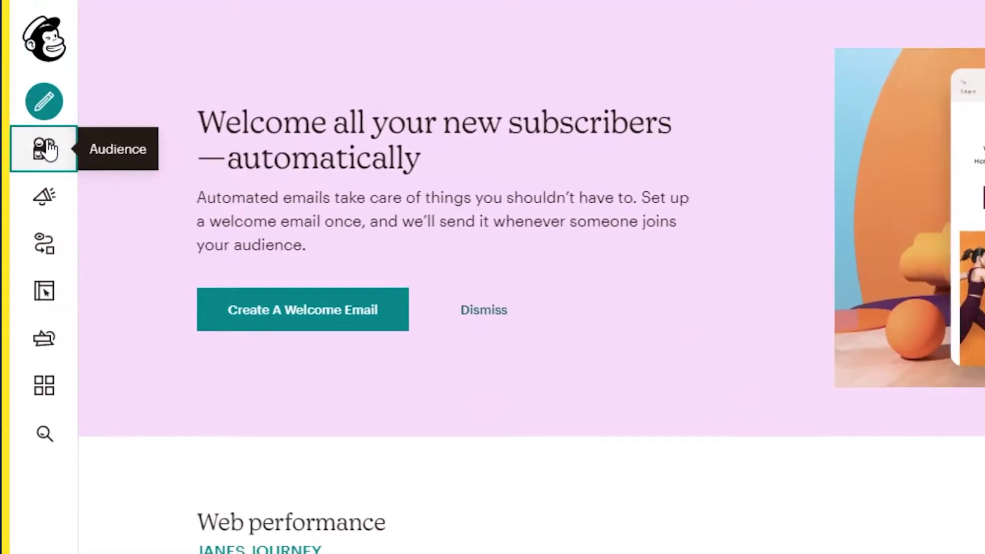
click(32, 162)
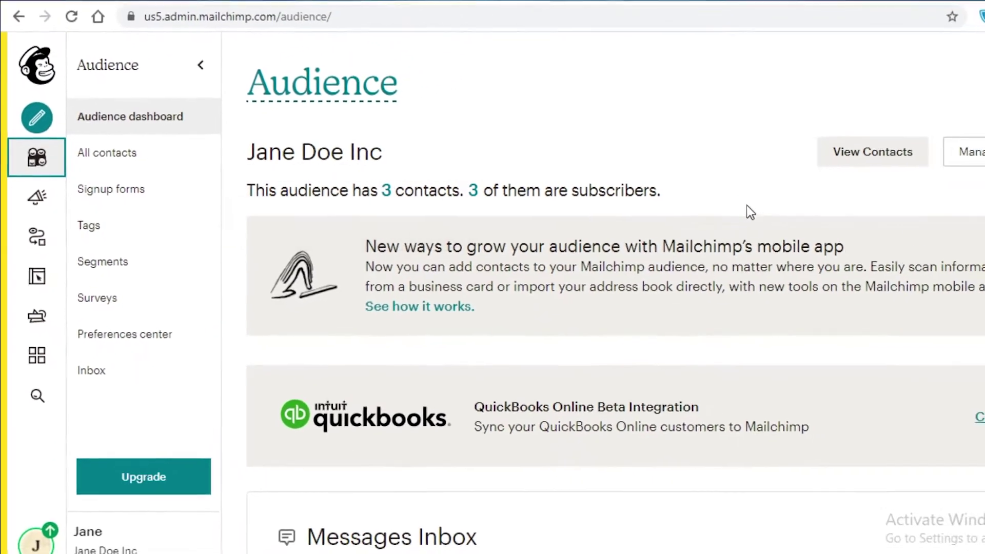
click(930, 240)
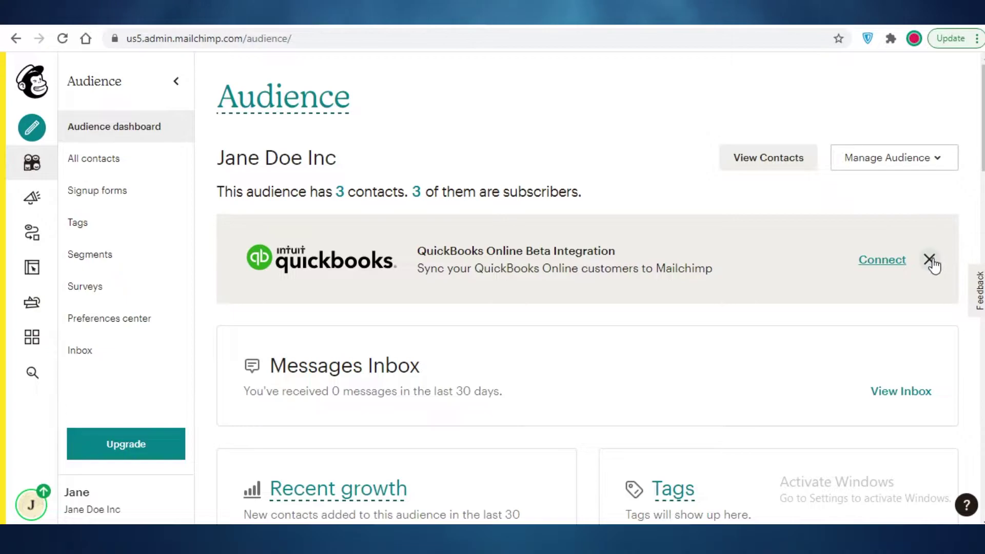
click(929, 258)
scroll(512, 292, down, 2)
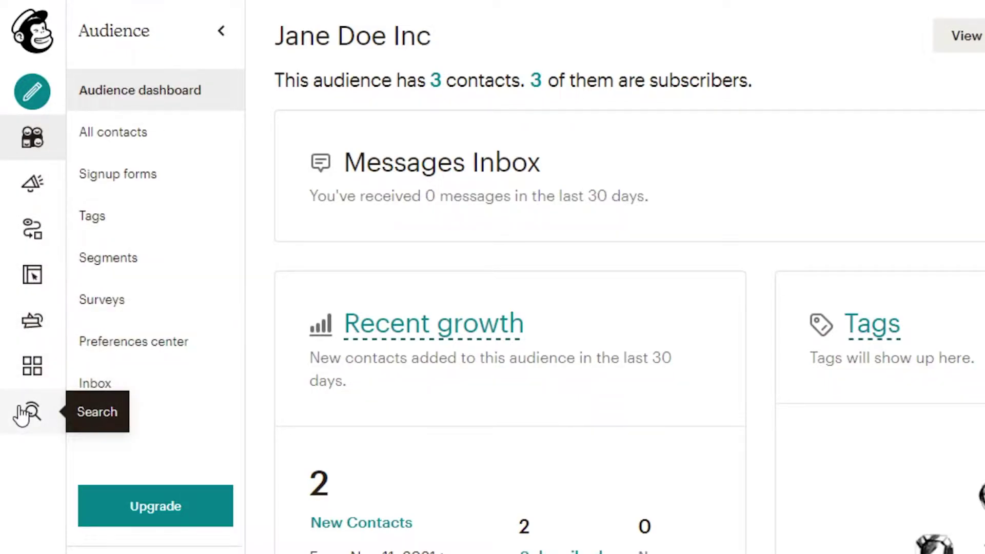
Check the account menu, then open the audience's All contacts list.
click(33, 538)
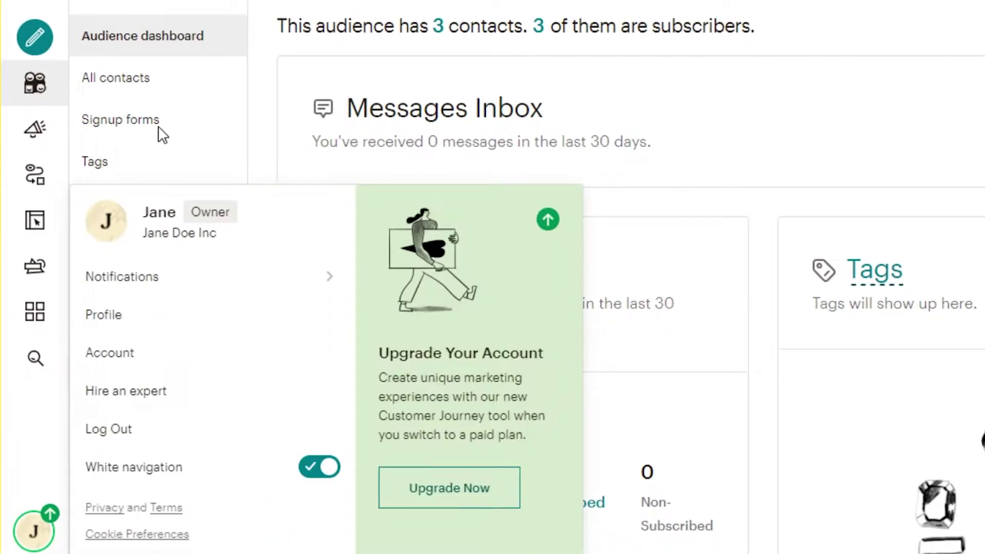
click(769, 141)
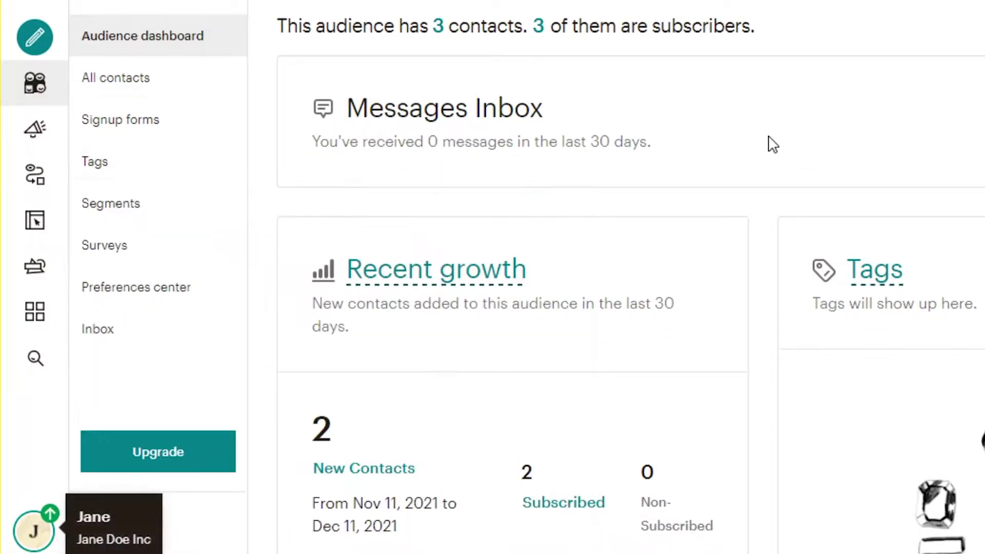
scroll(563, 223, down, 7)
click(33, 83)
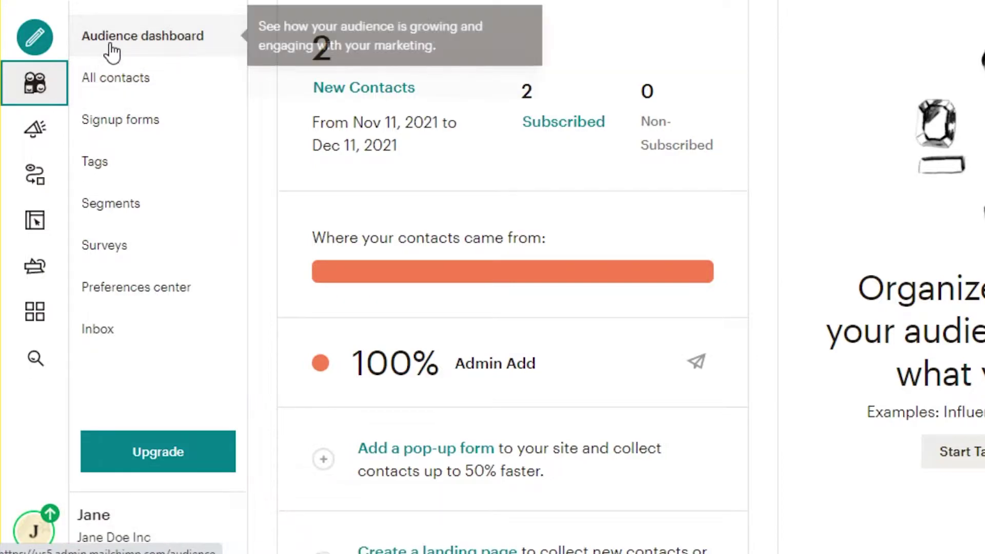
click(122, 92)
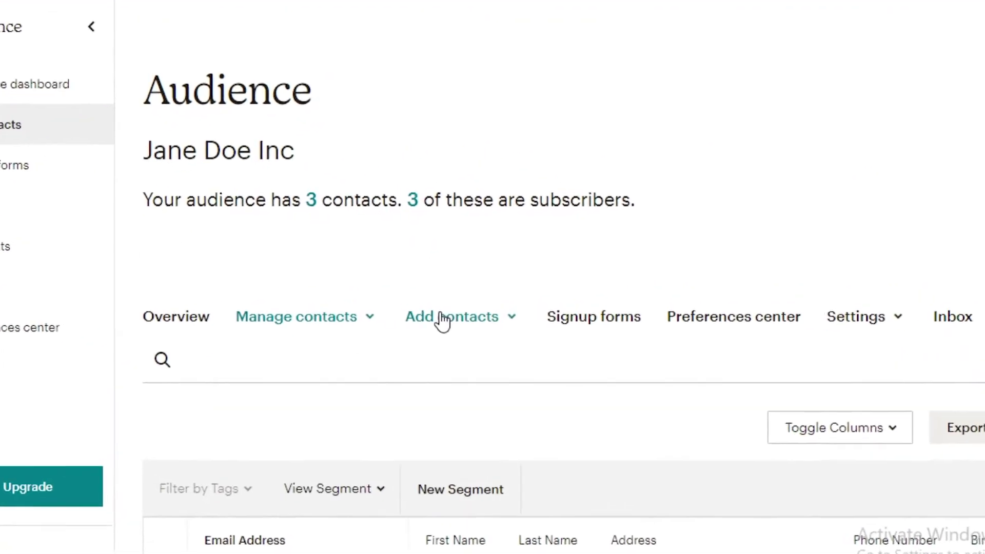
Start Import contacts with Copy and paste, then exit to the dashboard without importing.
click(464, 307)
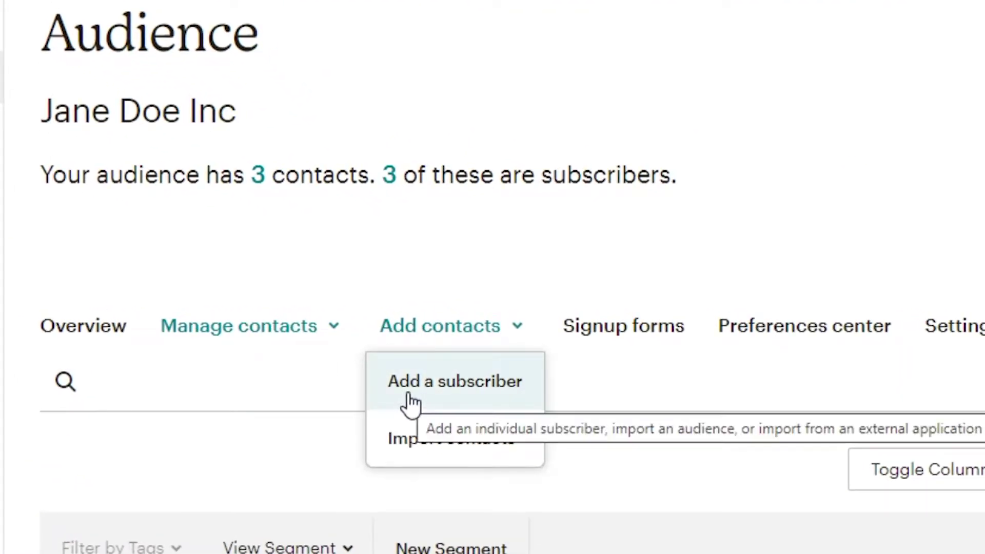
click(443, 439)
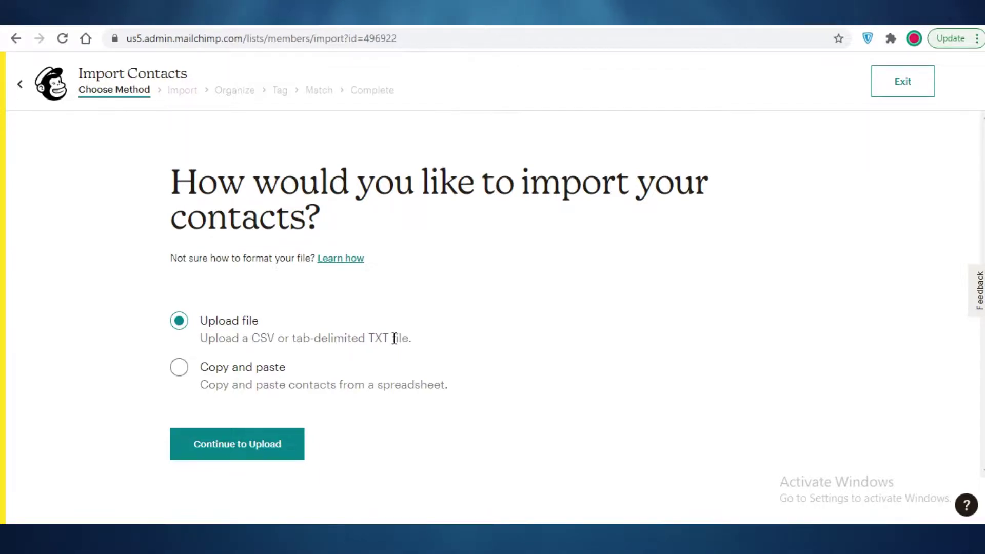
click(183, 368)
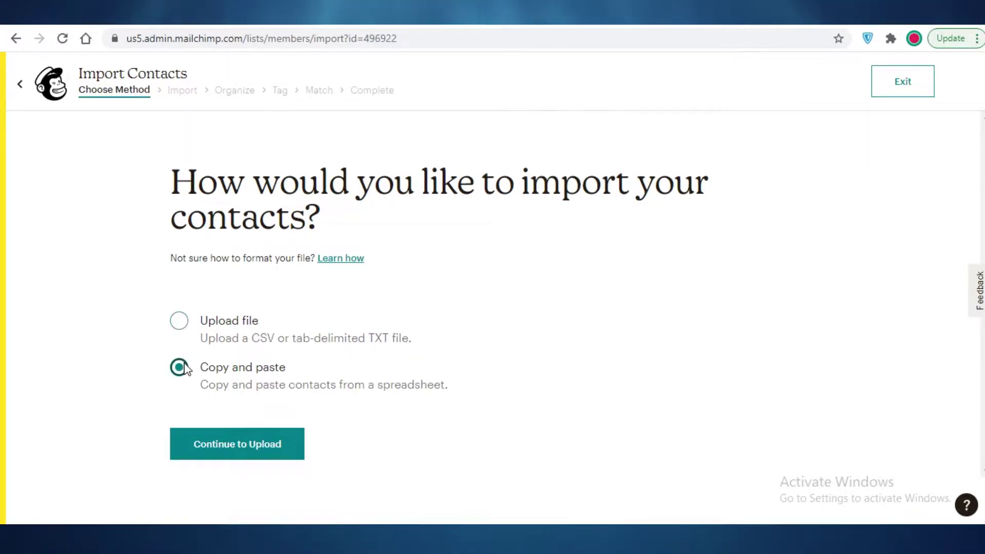
click(21, 83)
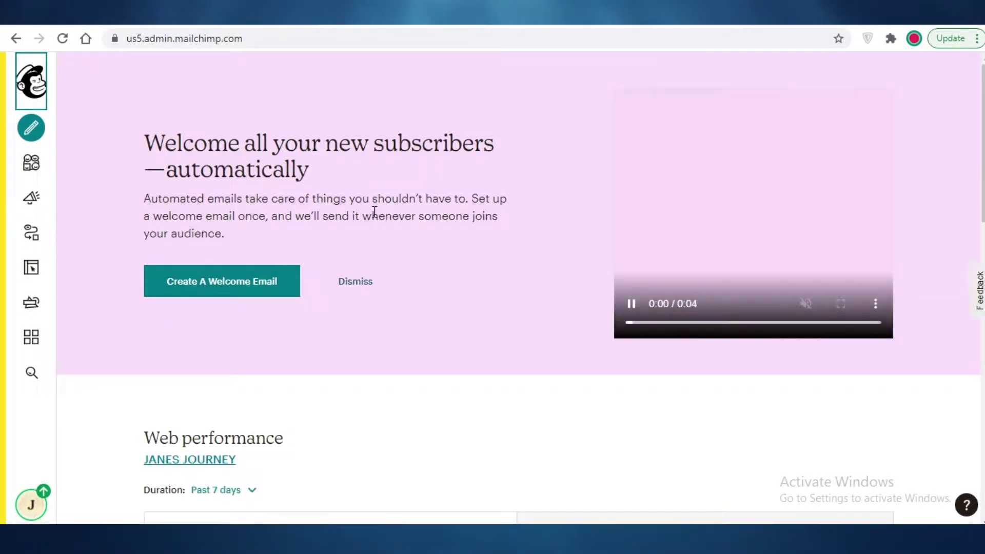
Open the audience's All contacts list showing its three contacts.
click(30, 169)
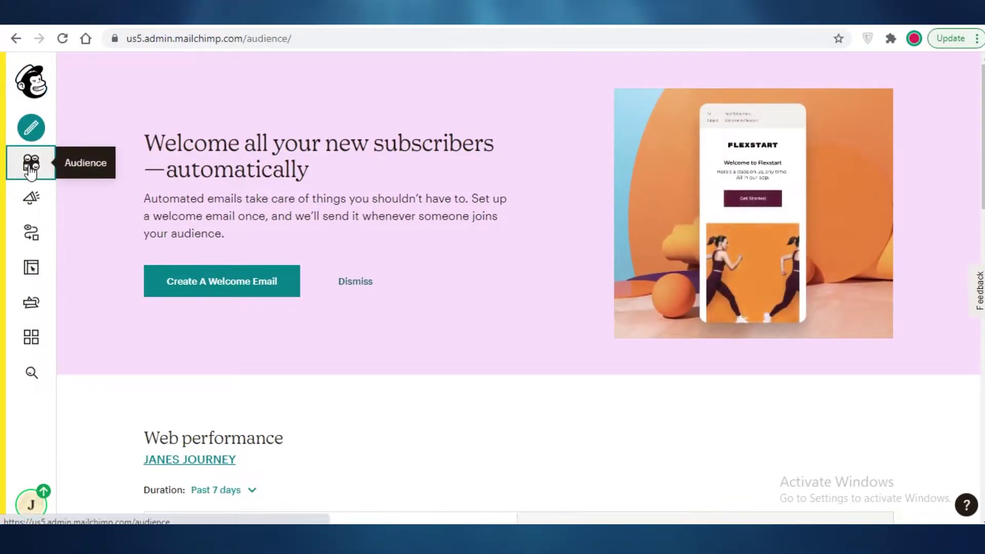
scroll(310, 248, down, 3)
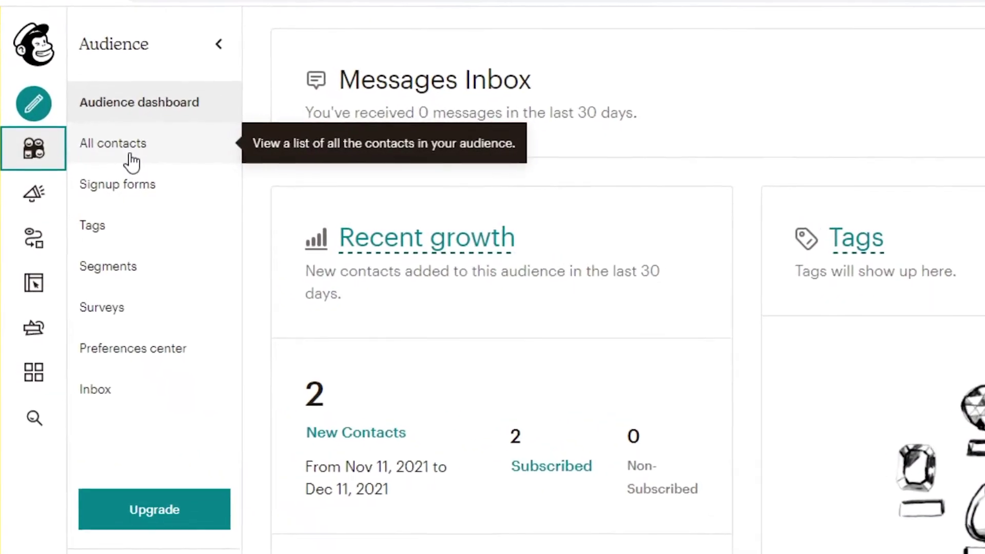
click(132, 160)
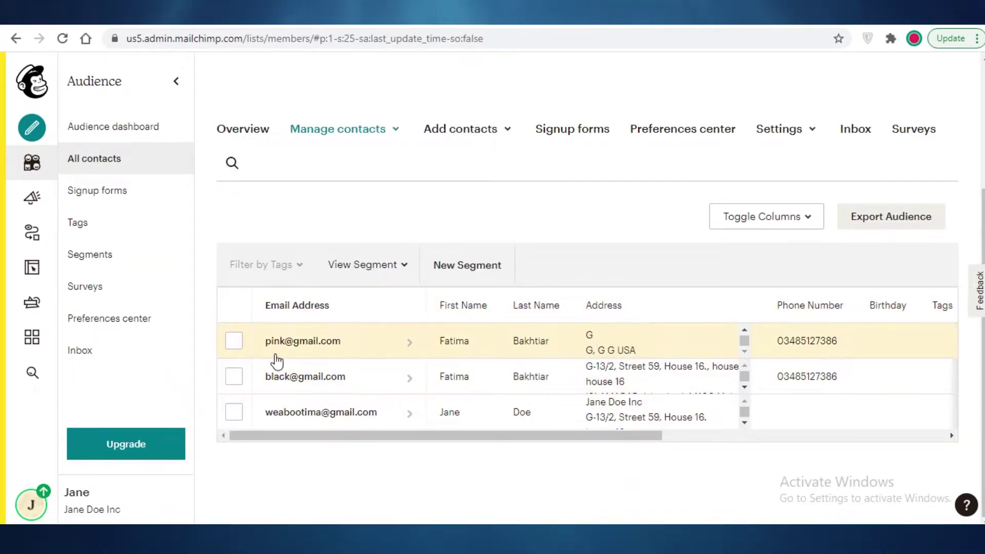
scroll(804, 359, up, 2)
scroll(627, 277, up, 2)
scroll(622, 277, down, 3)
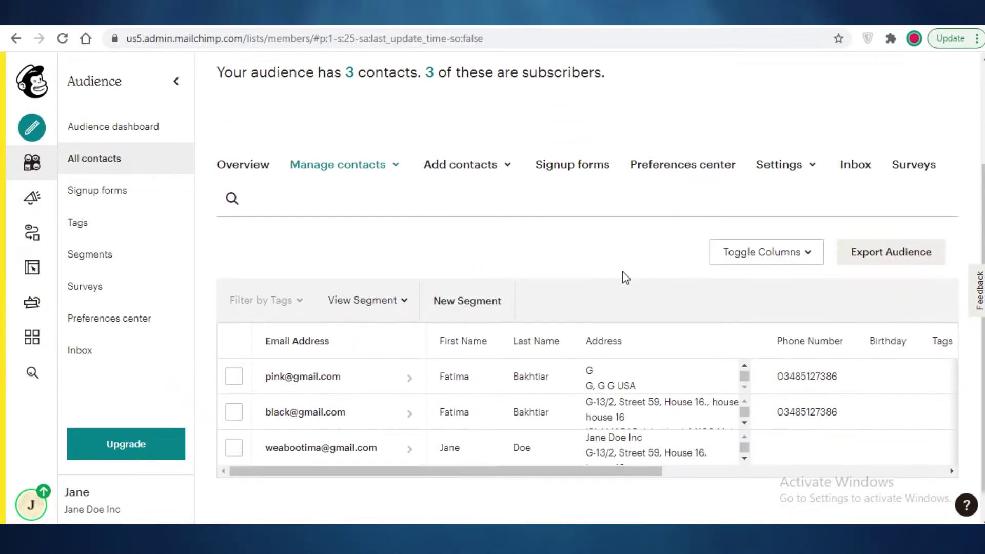
scroll(567, 310, up, 3)
scroll(566, 314, down, 2)
scroll(549, 315, down, 1)
scroll(392, 310, up, 2)
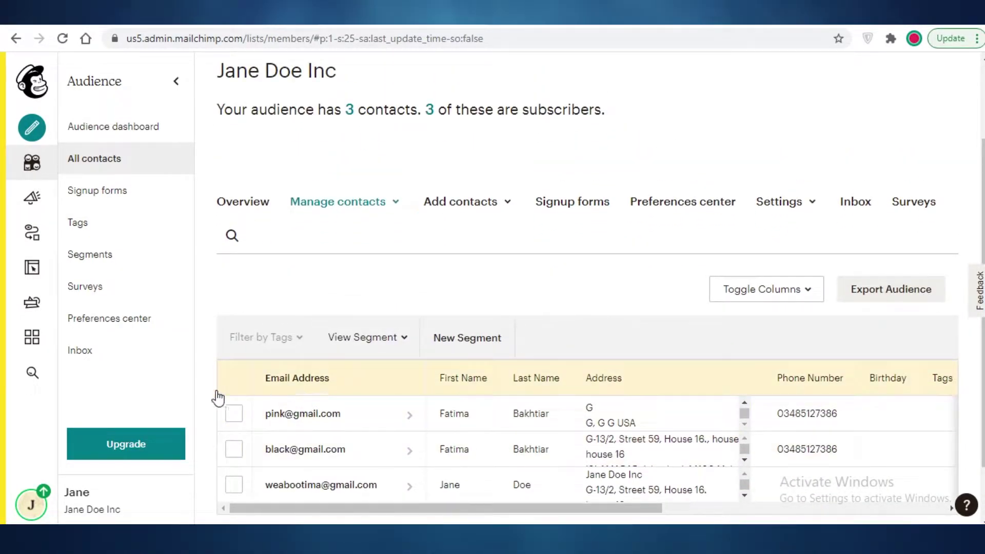
Select all three contacts, review the bulk Actions list, then deselect them.
click(233, 413)
click(234, 449)
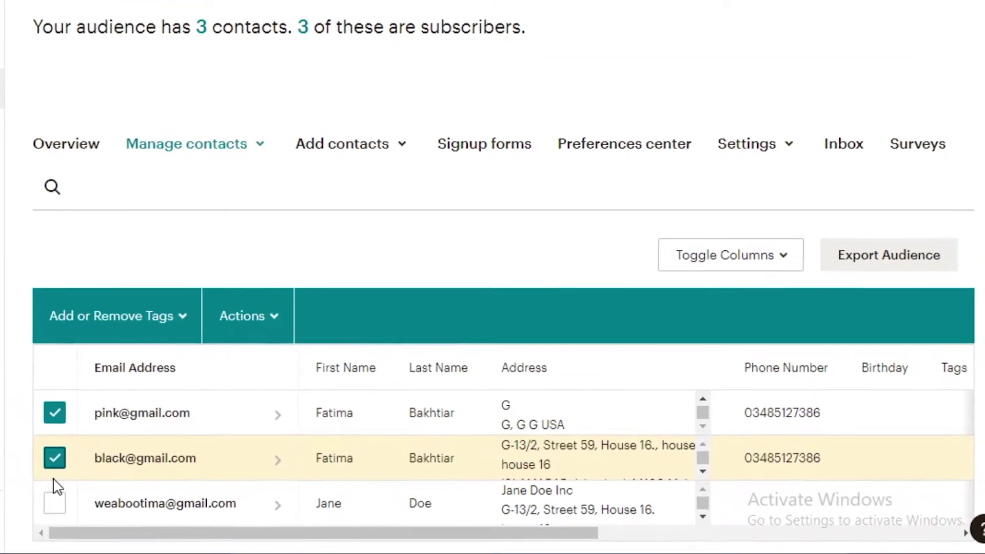
click(55, 502)
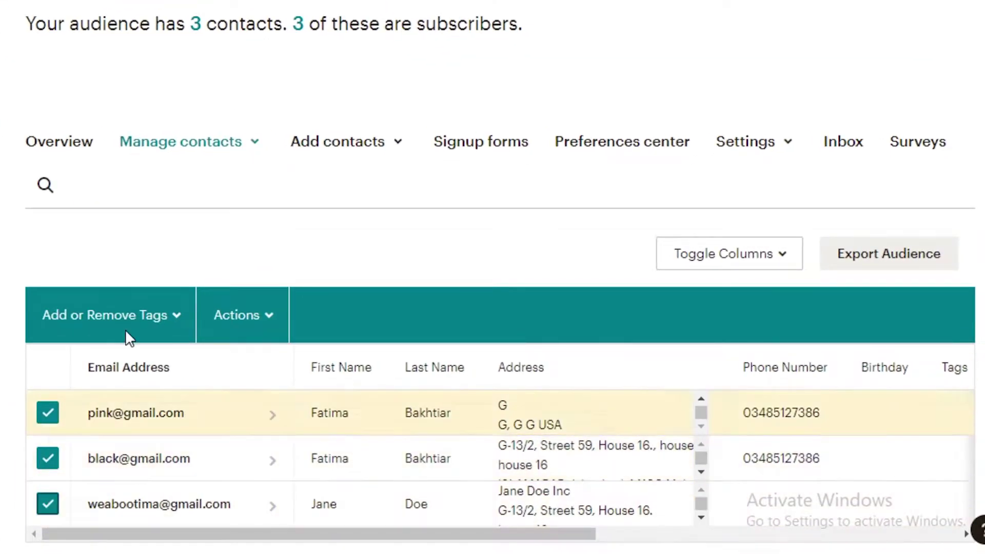
scroll(102, 323, down, 2)
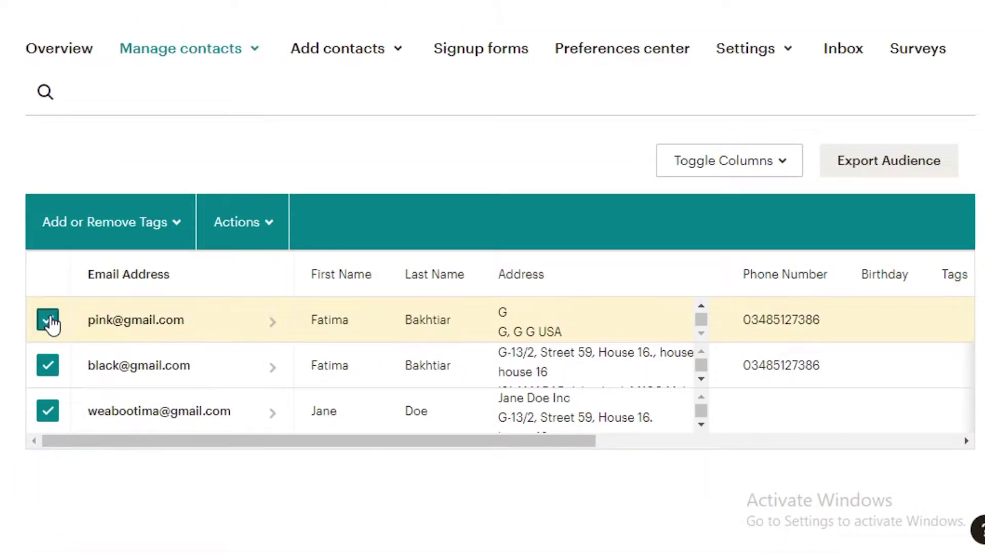
click(47, 366)
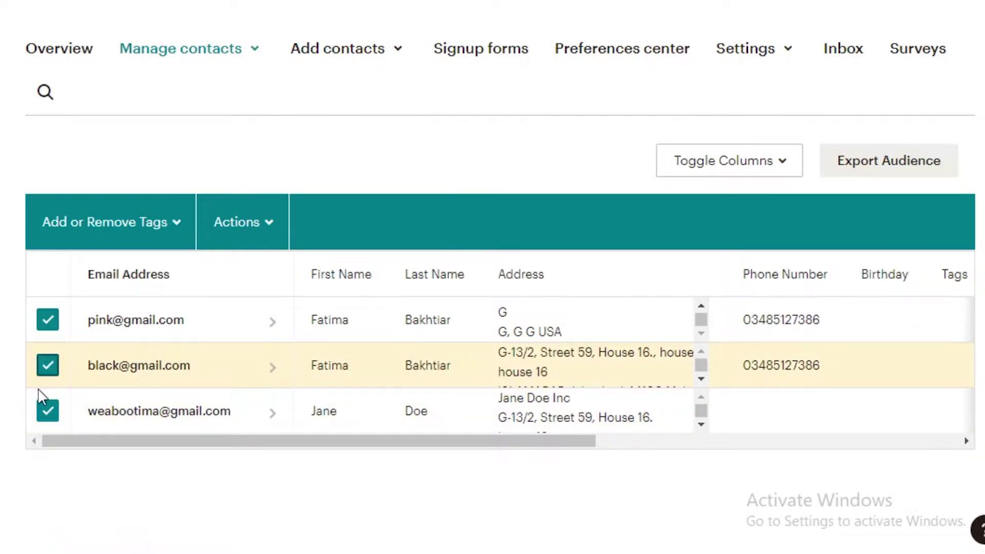
click(270, 234)
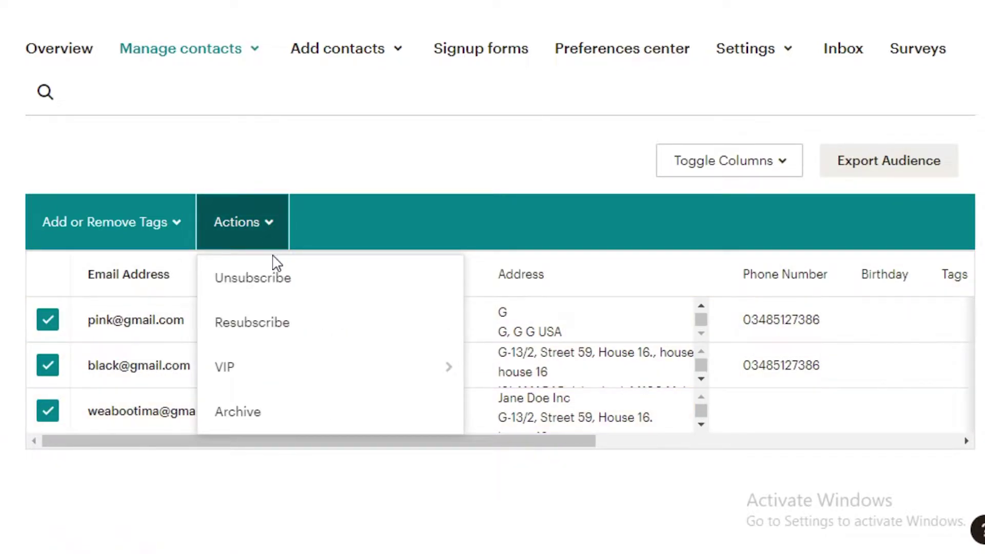
click(482, 192)
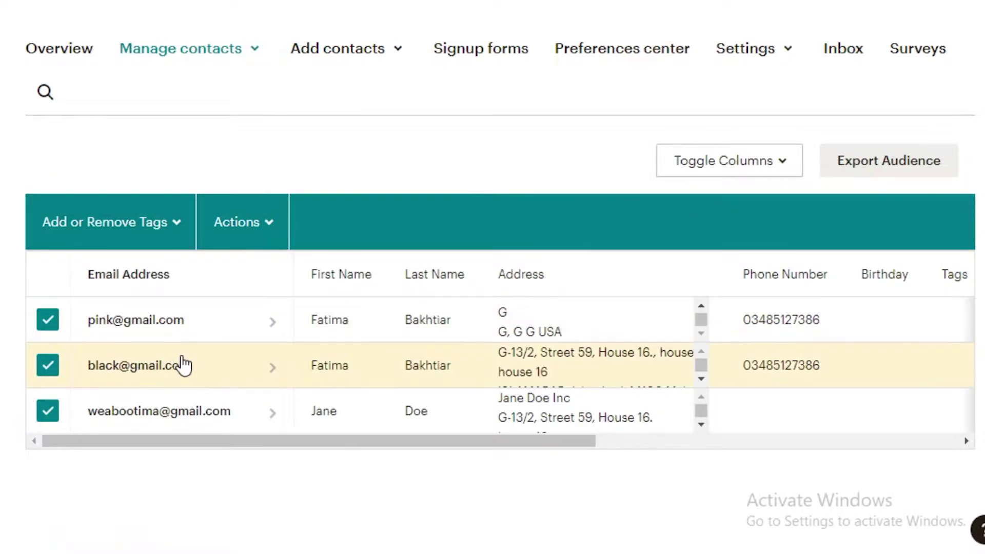
click(50, 318)
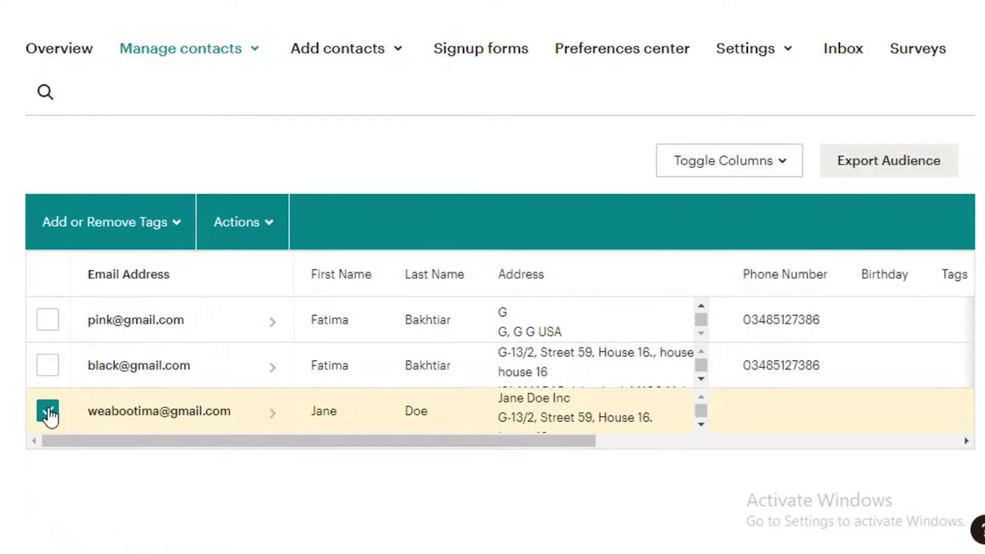
click(46, 411)
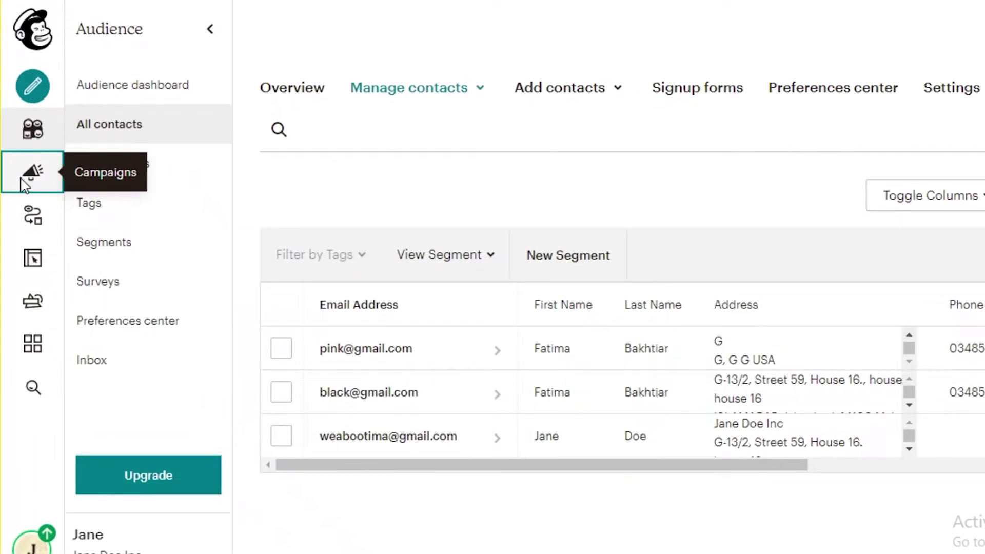
Open All campaigns and tick, then untick, the Untitled draft campaign.
click(23, 182)
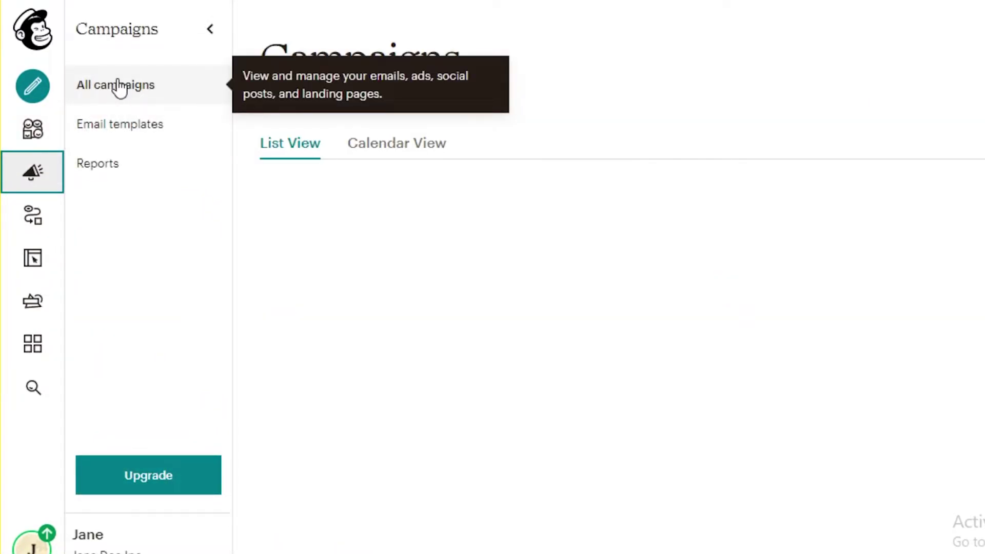
scroll(554, 376, down, 5)
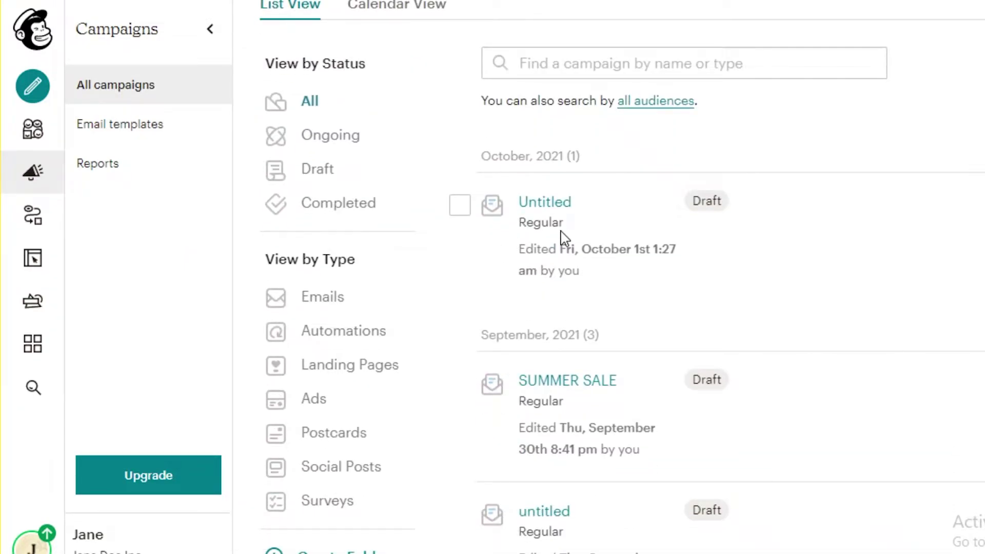
click(460, 205)
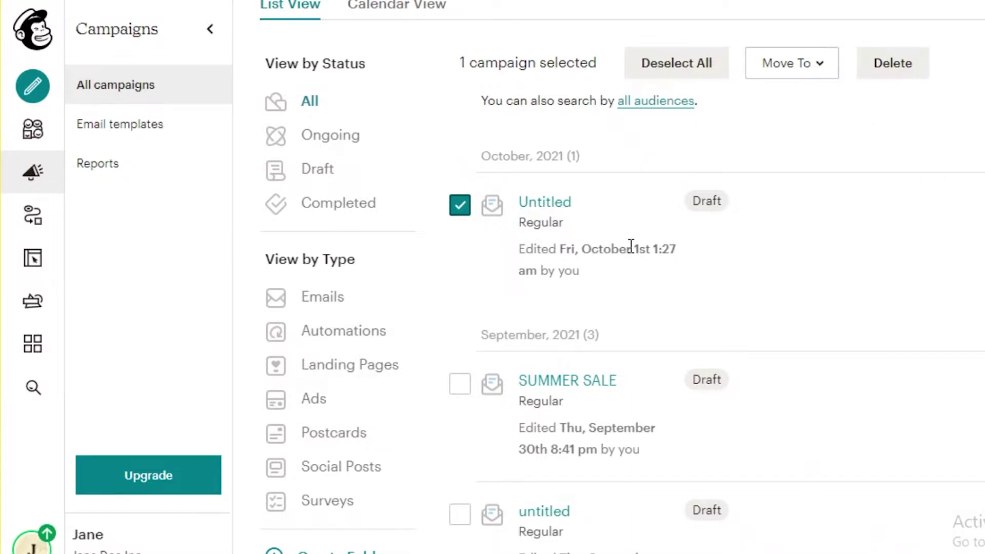
scroll(590, 262, down, 4)
scroll(543, 279, up, 4)
click(461, 212)
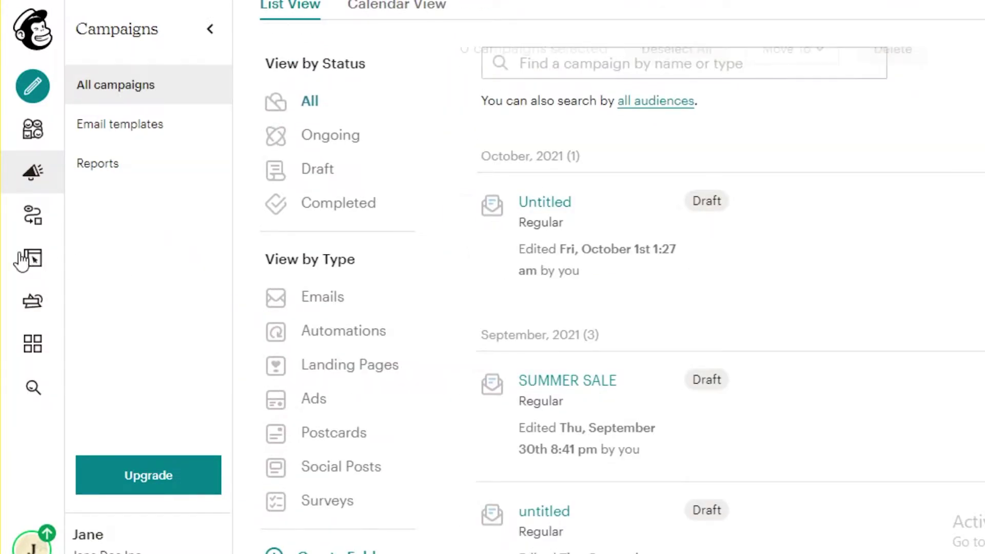
Create a Regular email campaign and name it 'THANKYOU EMAIL'.
click(23, 95)
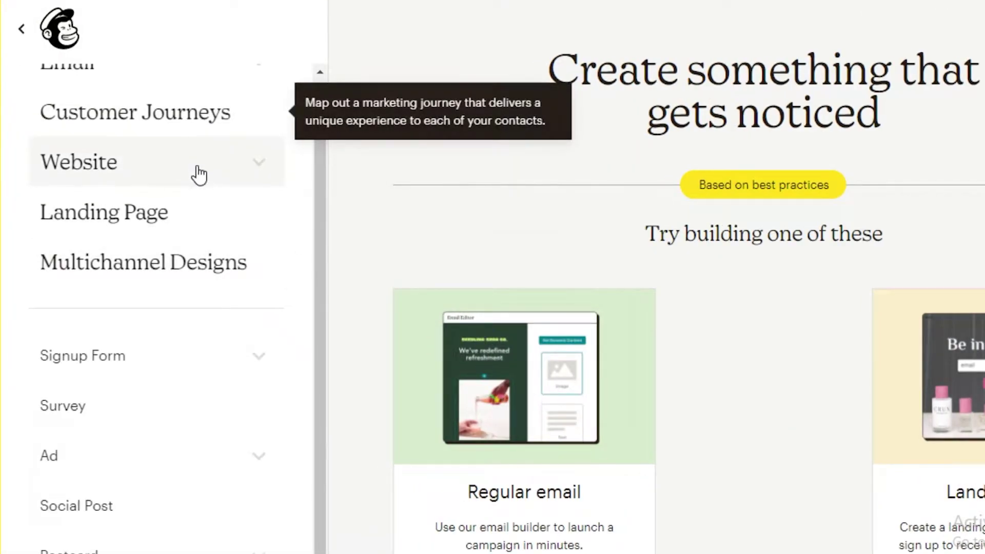
scroll(124, 110, up, 1)
click(111, 105)
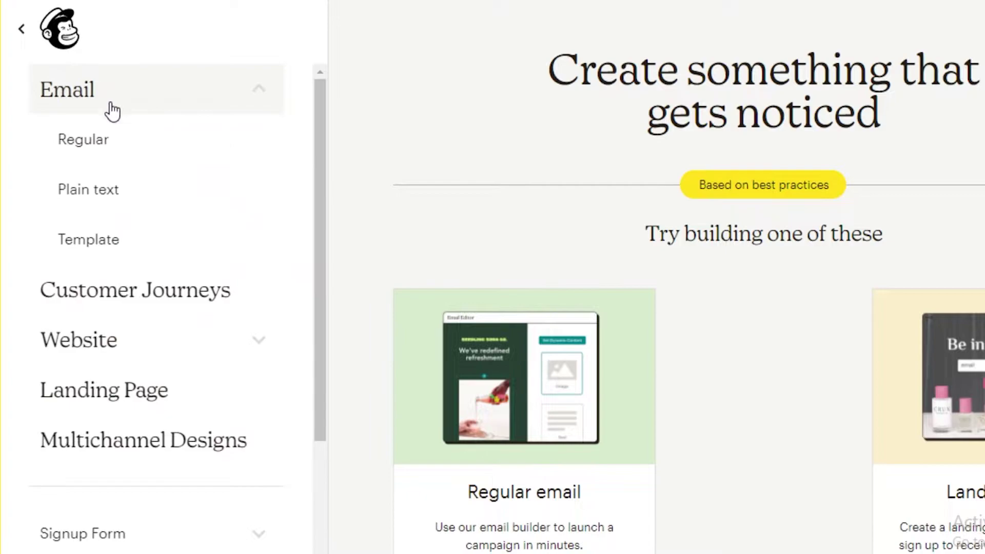
click(92, 138)
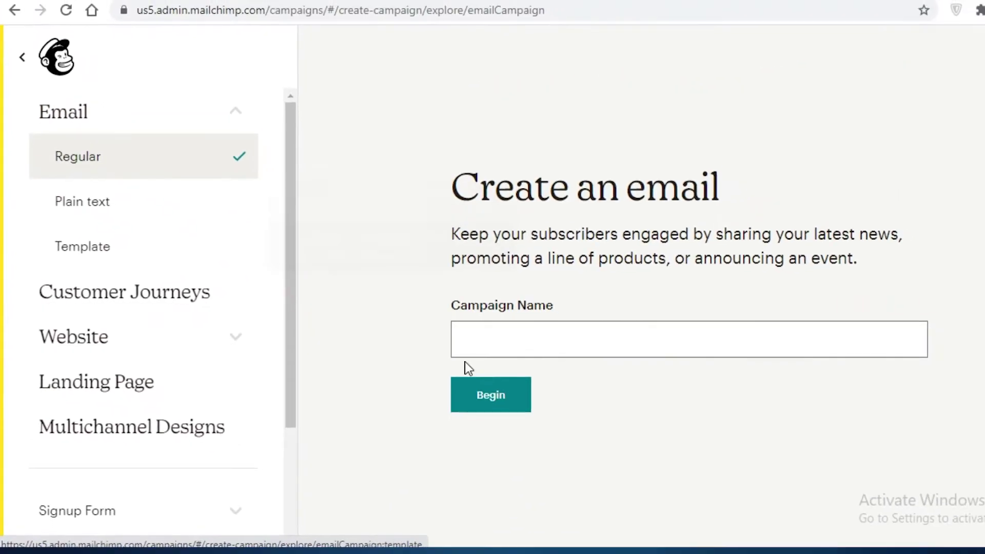
click(477, 339)
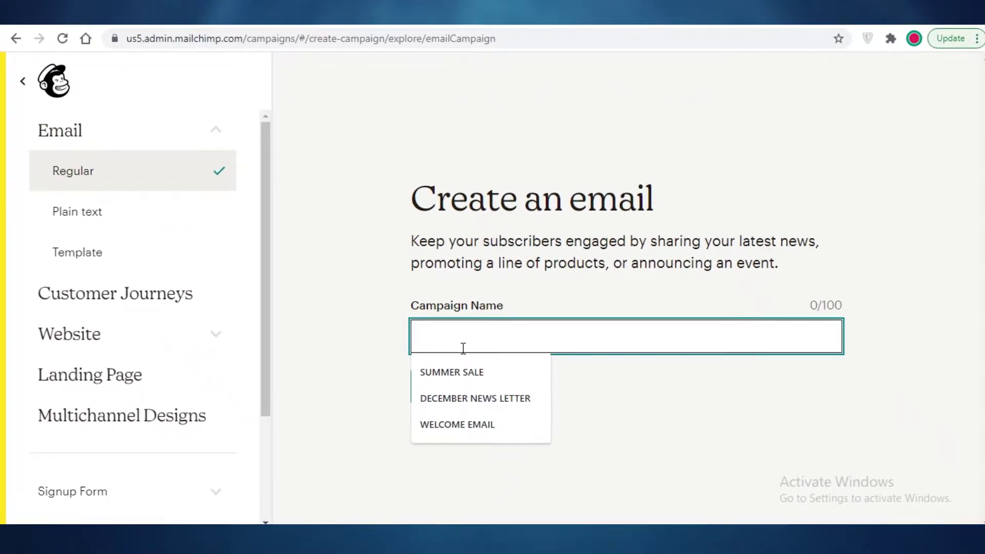
key(Escape)
text(THANKYOU RMA)
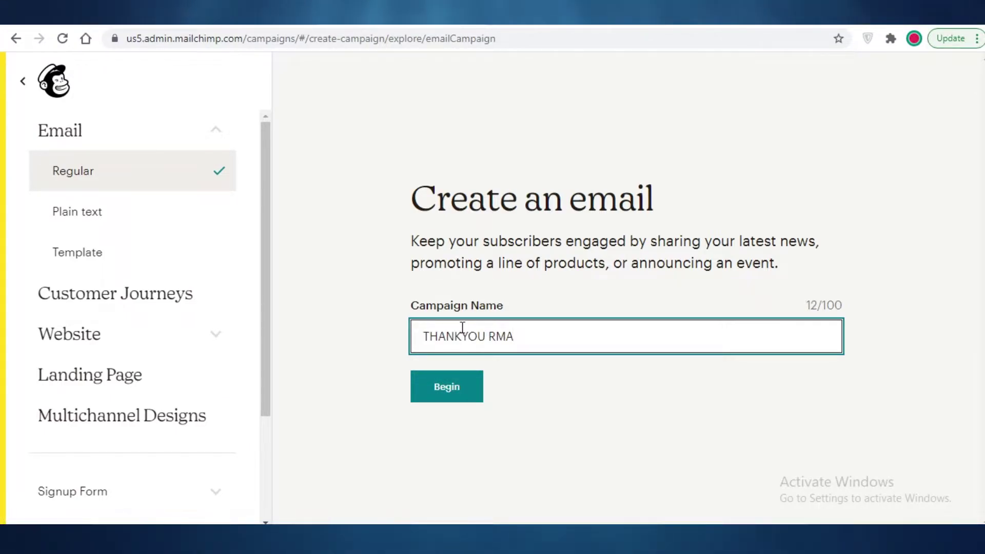
key(BackSpace)
key(BackSpace)
key(BackSpace)
text(EMAIL)
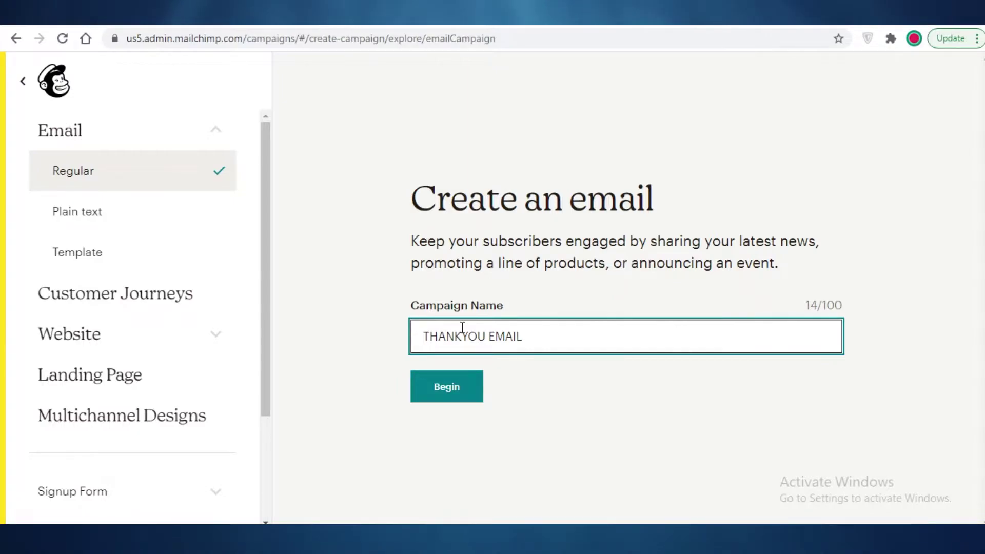
Begin the THANKYOU EMAIL campaign and scroll to its To/From/Subject/Content checklist.
click(436, 381)
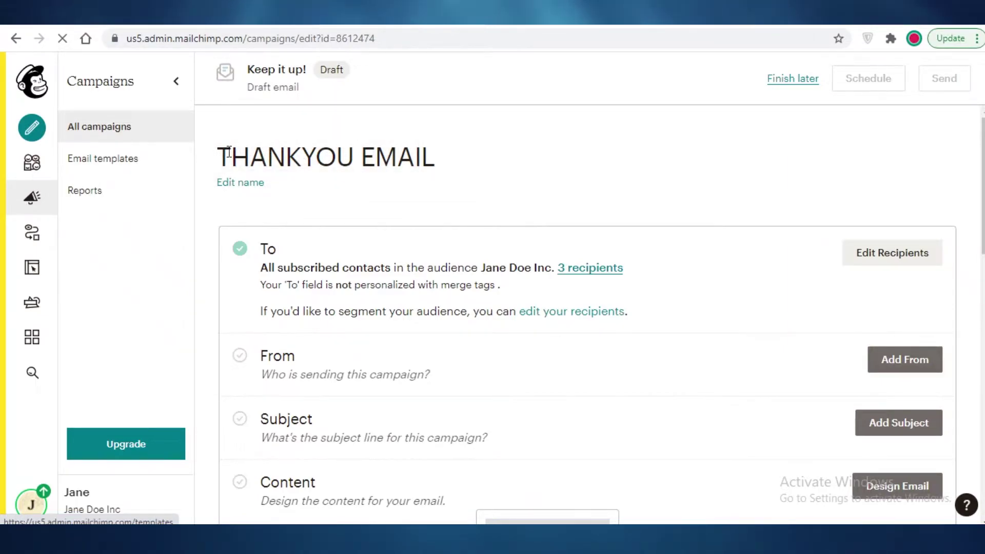
scroll(310, 310, down, 2)
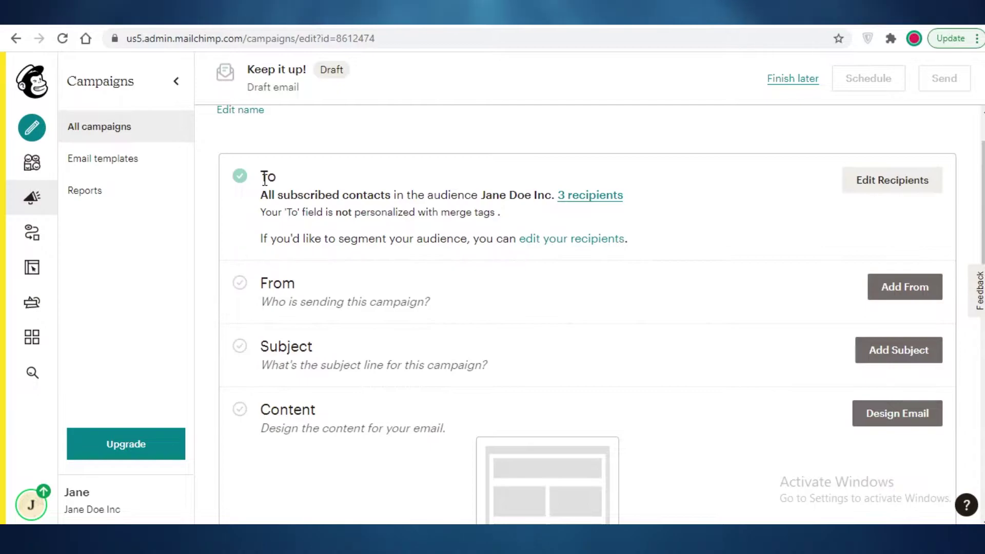
Set the recipients to the audience with 3 subscribed contacts.
click(912, 182)
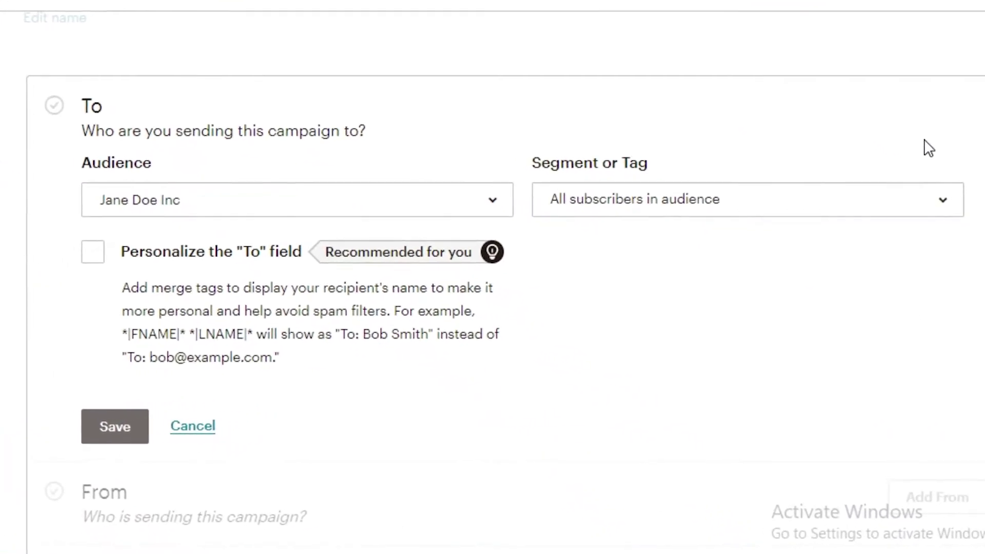
click(367, 200)
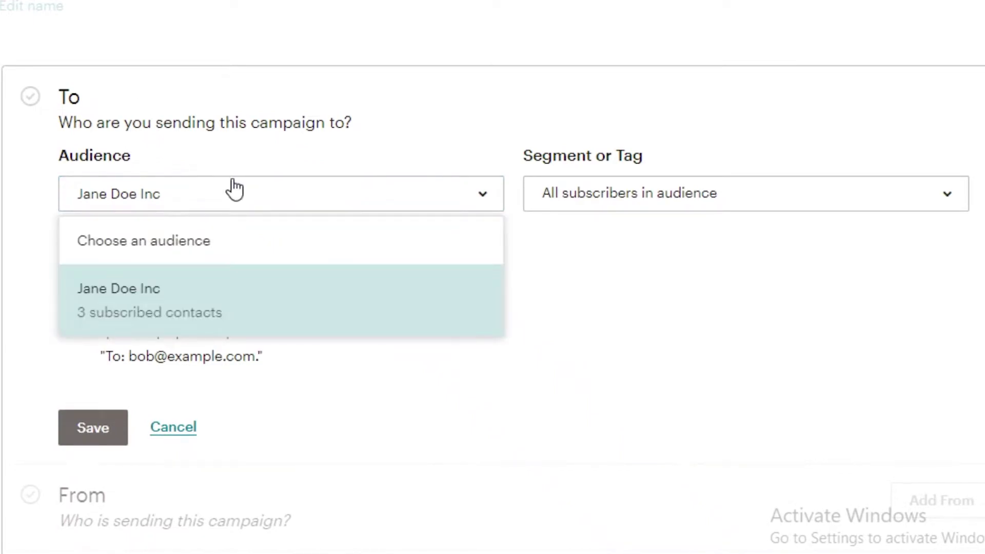
click(628, 200)
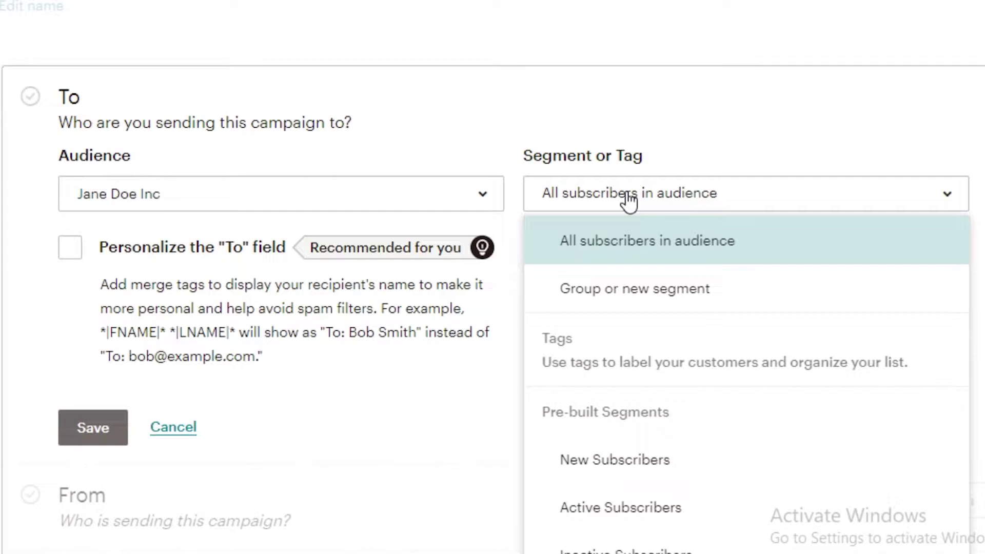
click(473, 193)
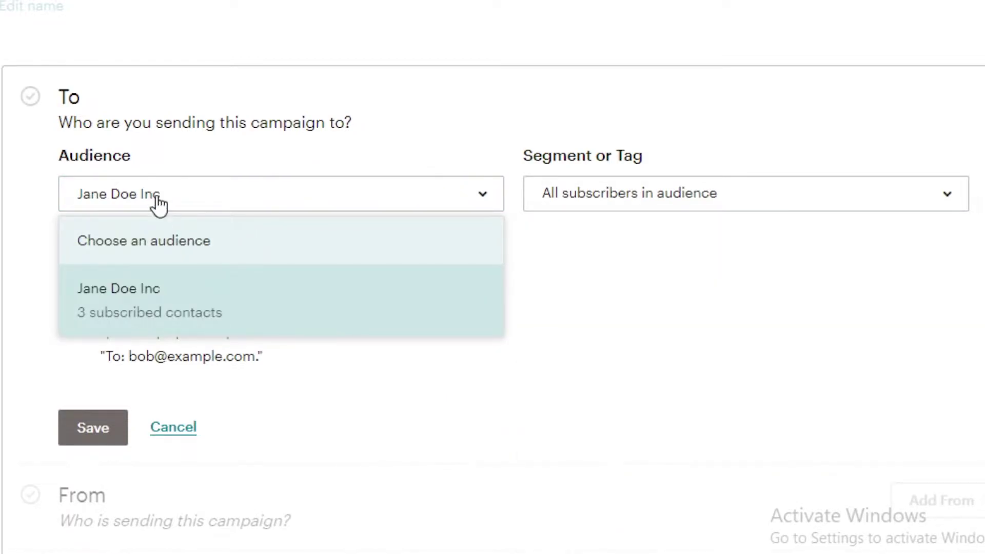
click(456, 322)
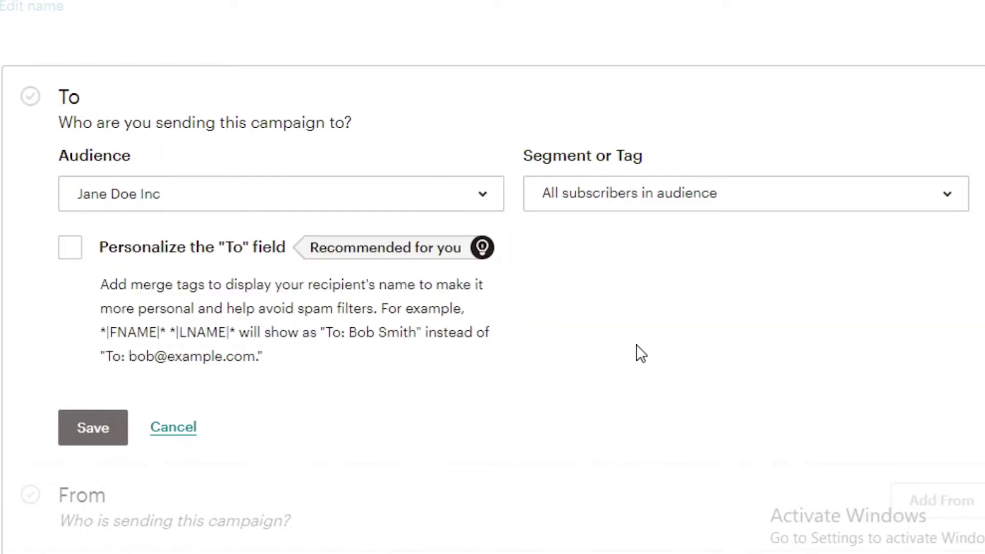
Personalize the To field with the *|FNAME|* merge tag.
click(70, 247)
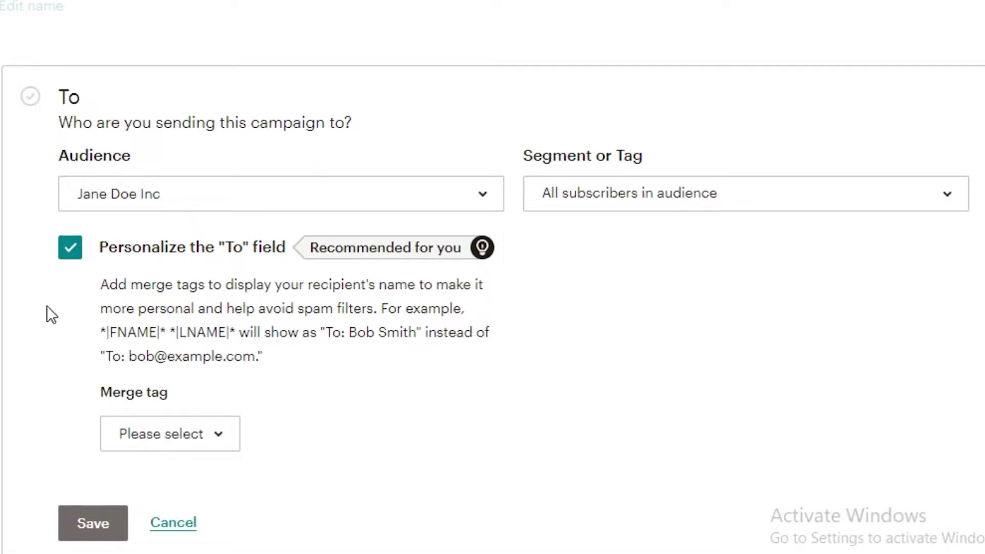
click(174, 438)
click(139, 264)
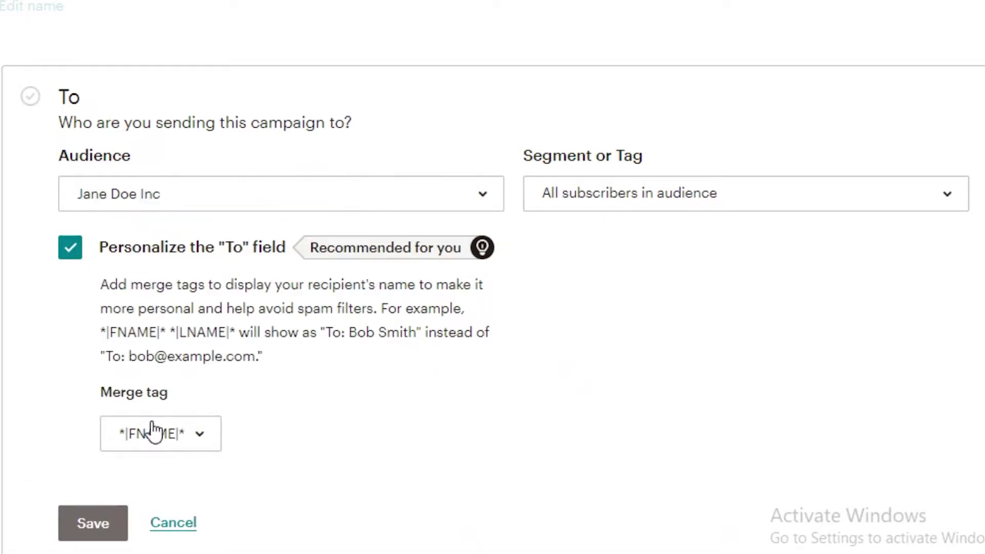
click(154, 433)
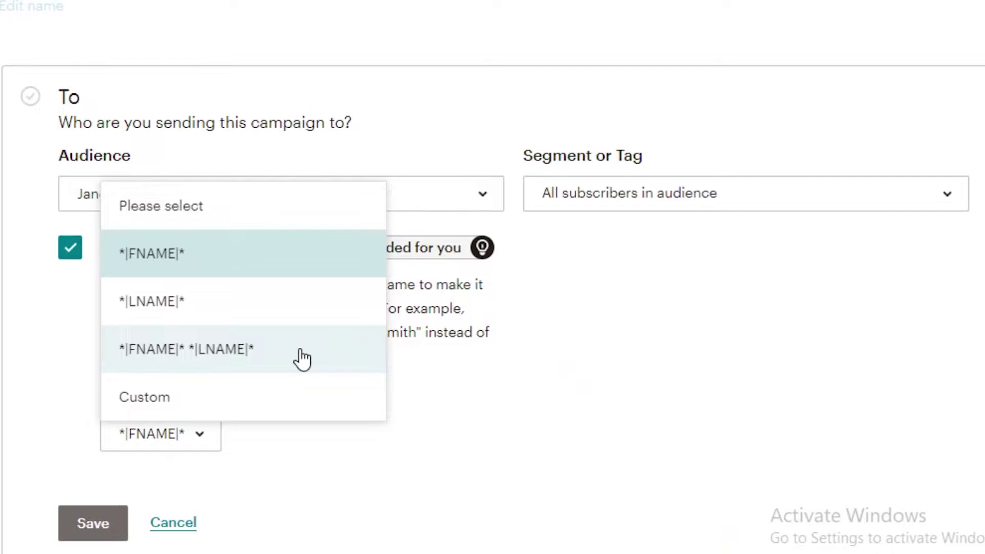
click(136, 402)
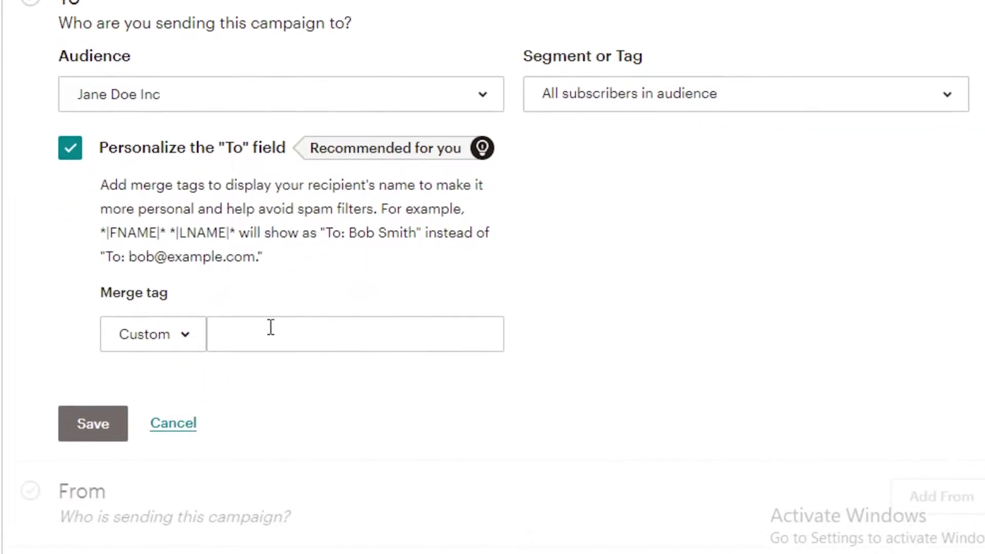
click(187, 342)
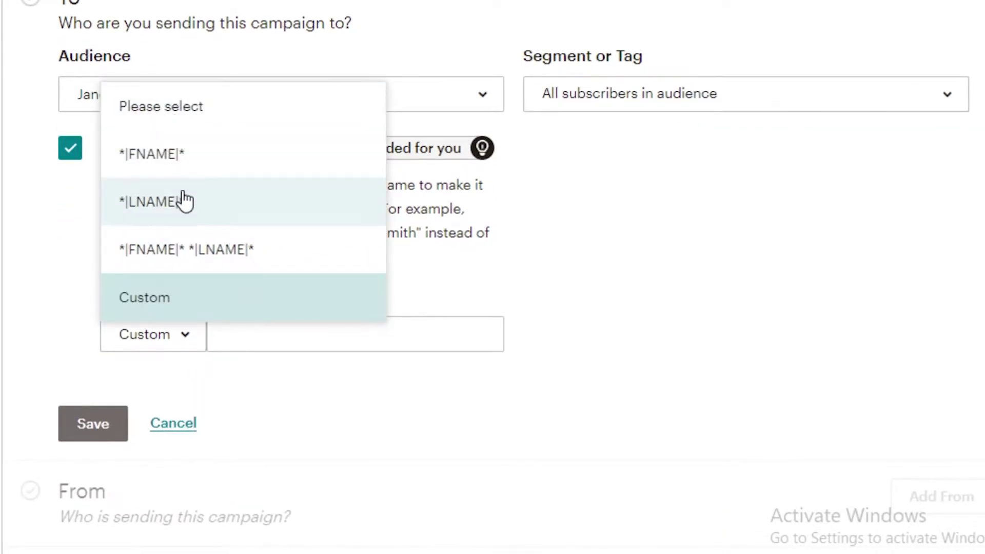
click(156, 166)
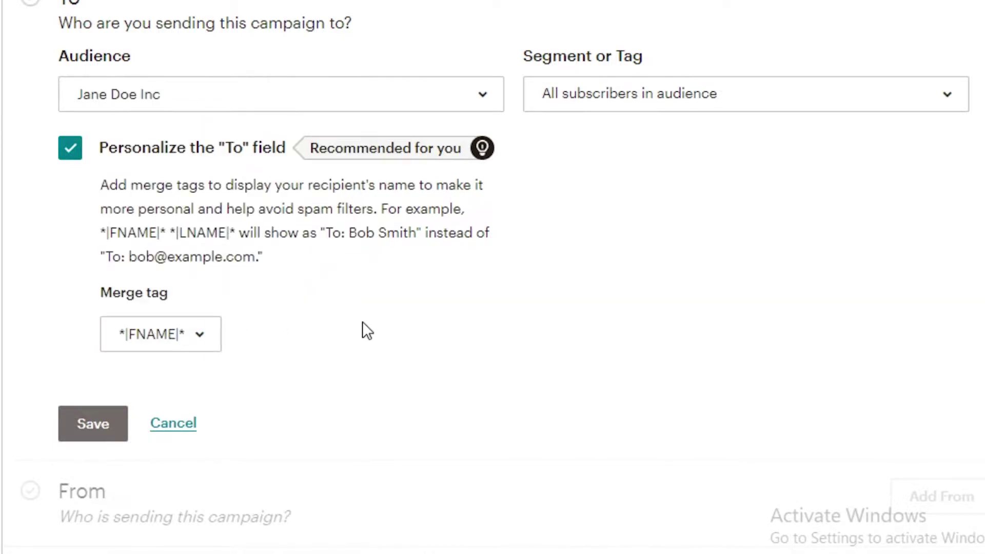
Keep sending to all subscribers in the audience and save the recipient settings.
scroll(290, 97, up, 2)
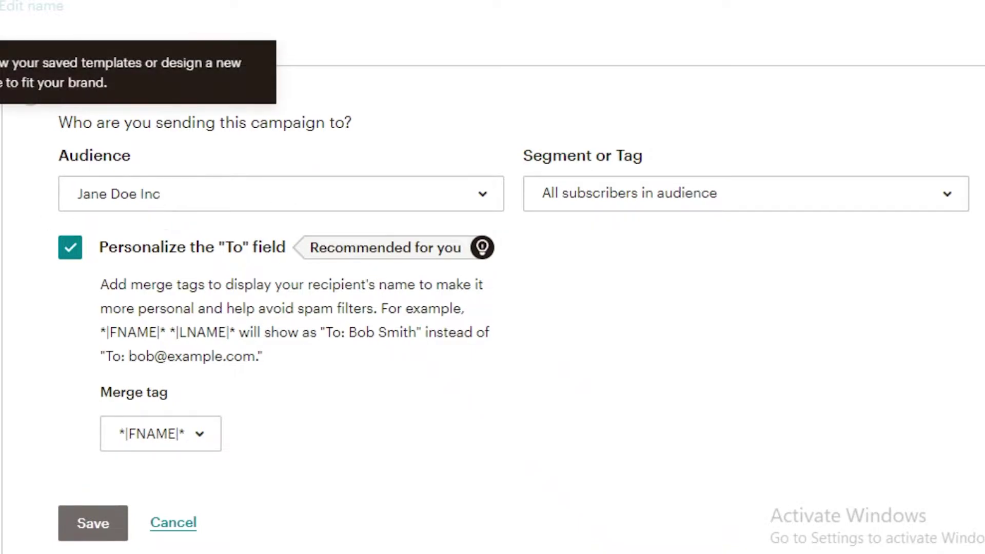
click(572, 212)
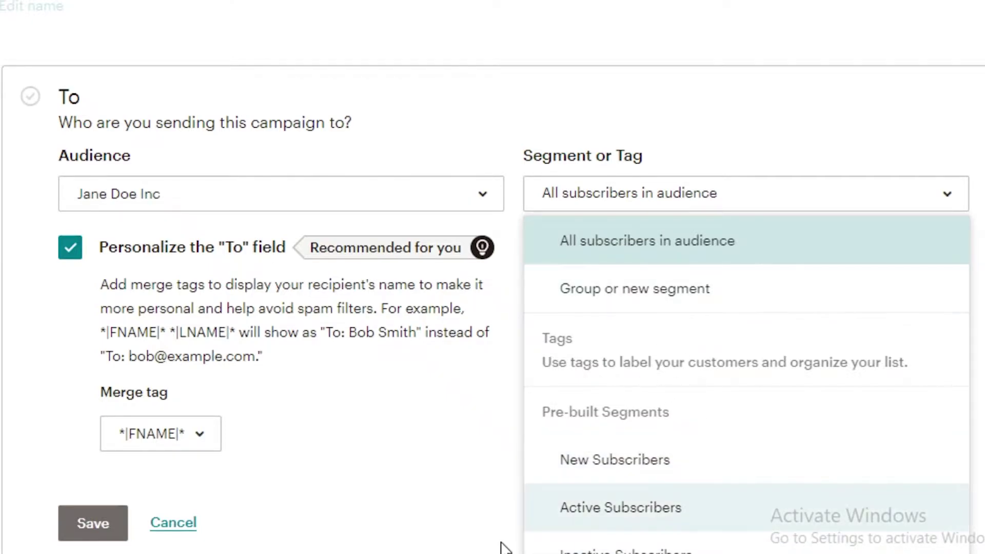
click(635, 248)
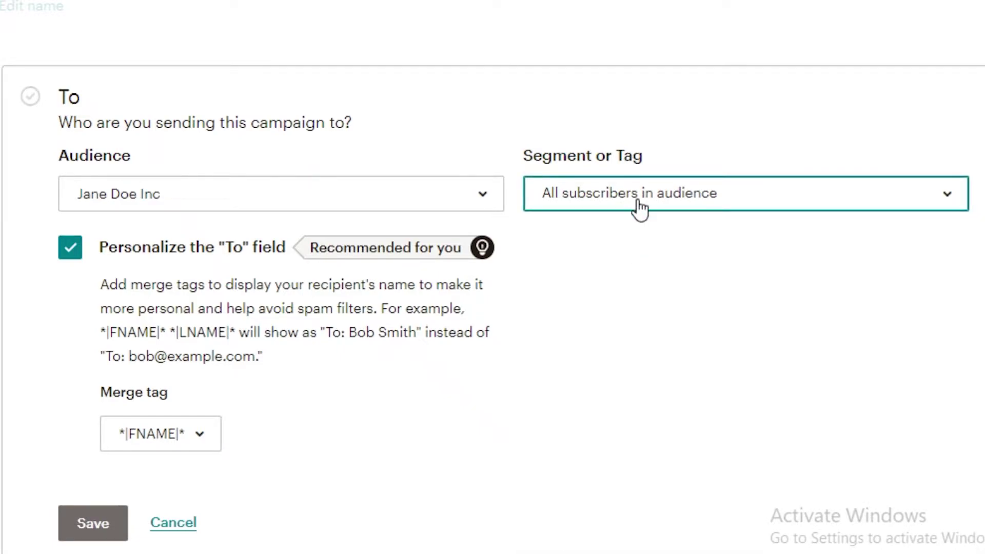
scroll(302, 292, down, 5)
click(84, 127)
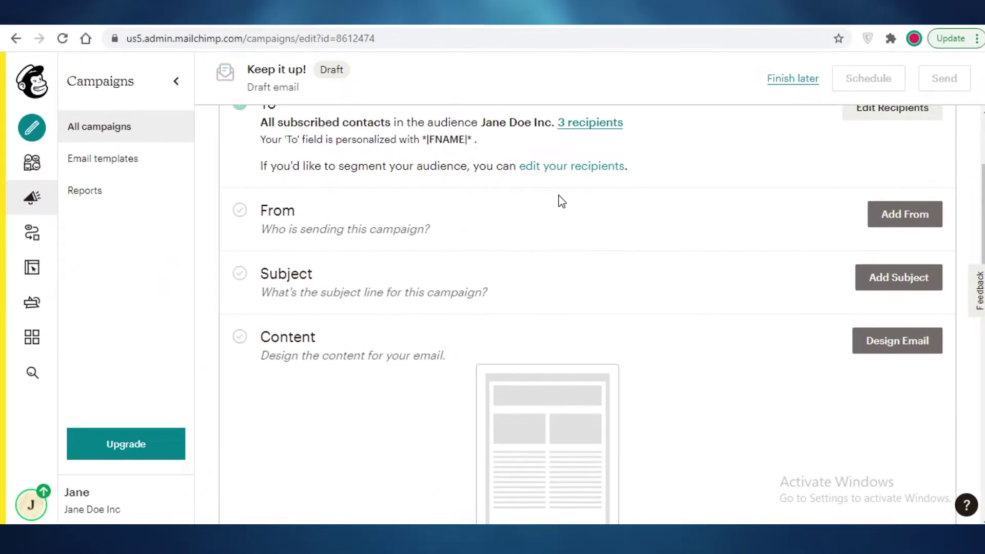
Save the sender name and email address in the From section.
click(450, 224)
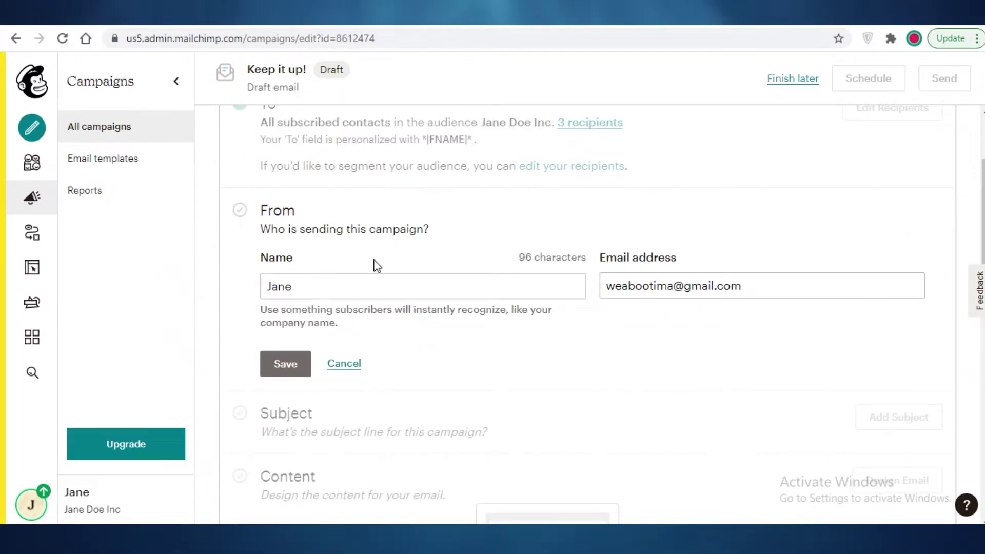
click(272, 359)
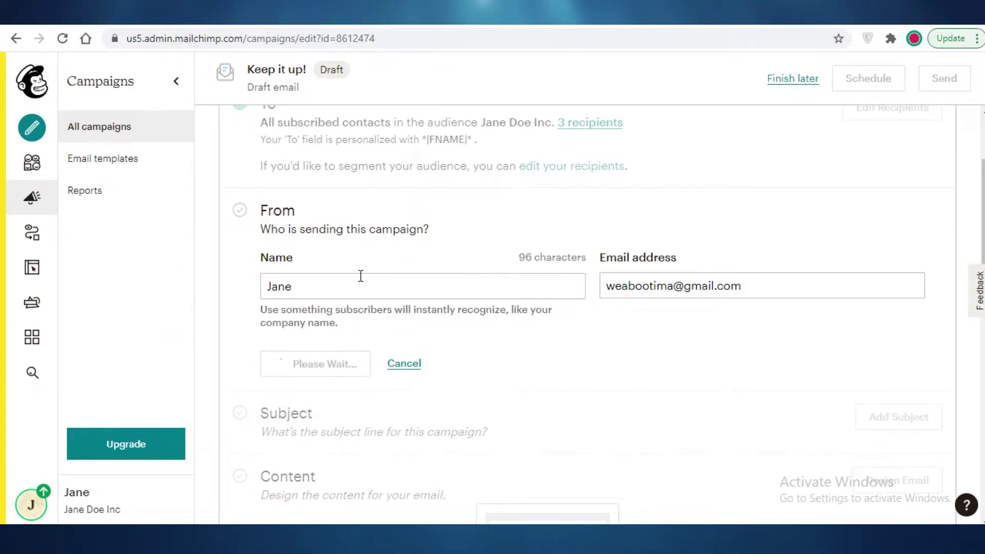
scroll(354, 274, down, 5)
scroll(314, 196, up, 4)
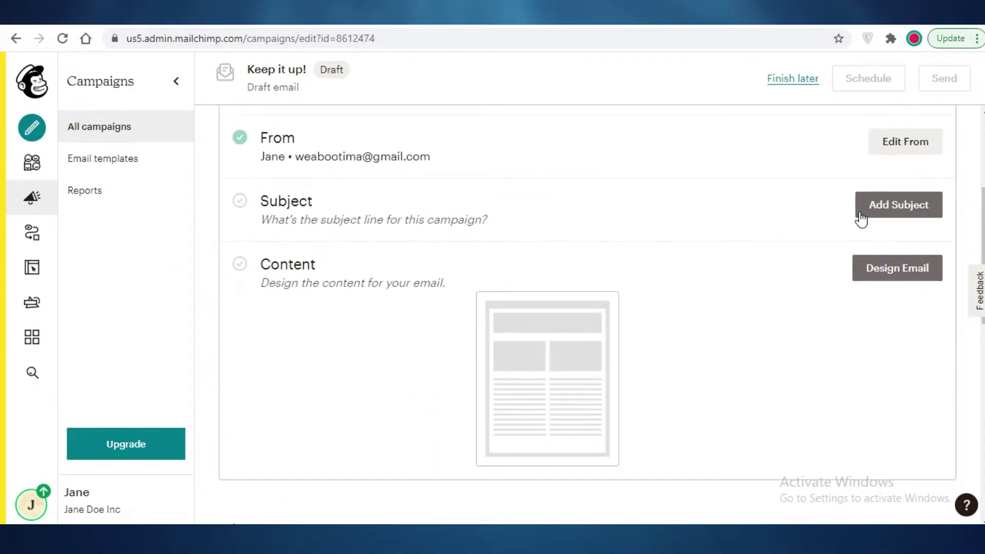
Enter the subject line 'THANKYOU FOR JOINING OUR MAILING LIST'.
click(870, 211)
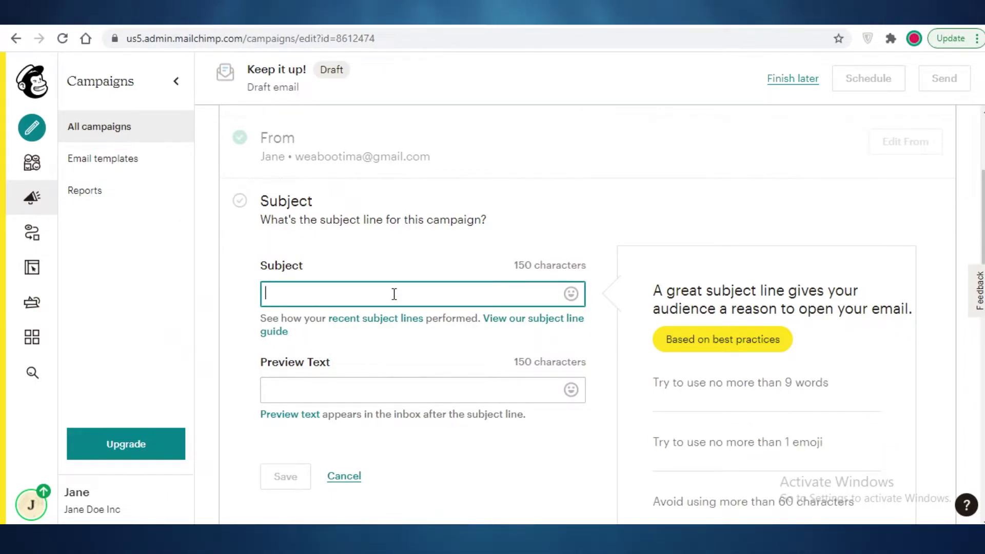
text(L)
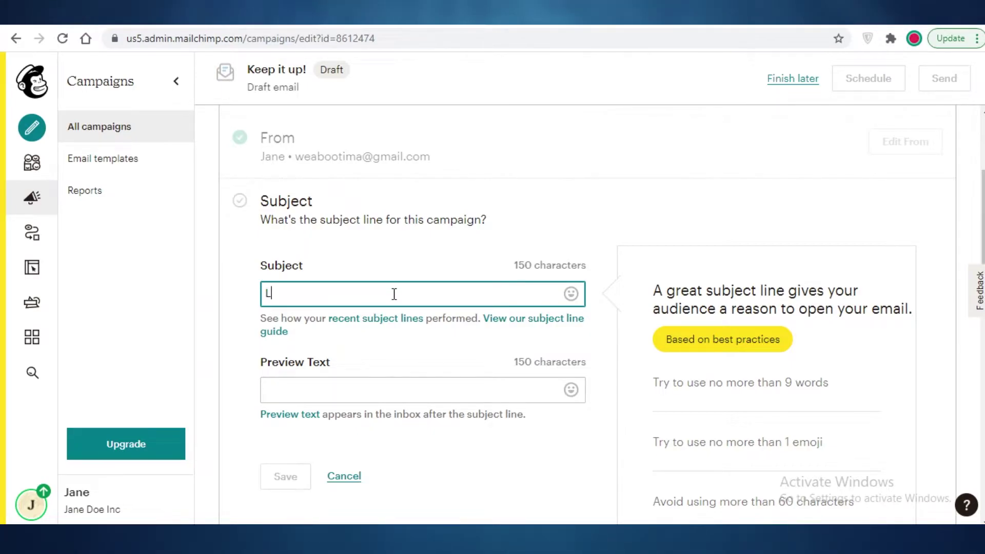
key(BackSpace)
text(L)
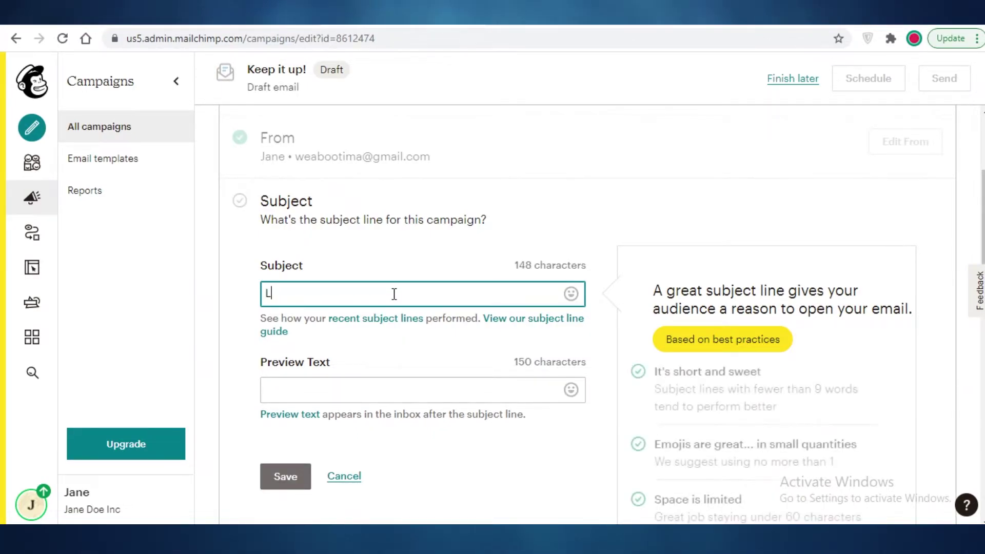
key(BackSpace)
text(THANKYOU FG)
key(BackSpace)
text(OR J)
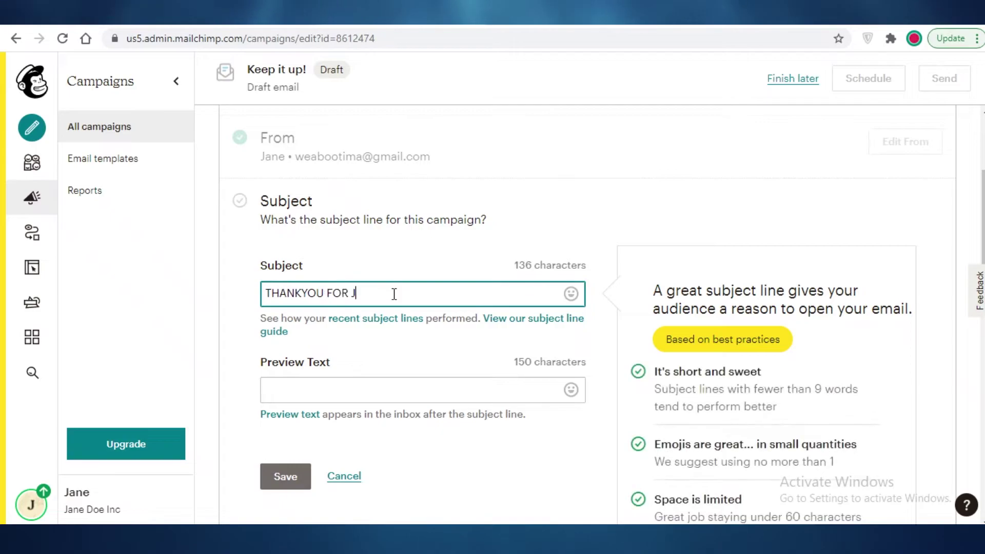
text(OINING TO)
text(R MA)
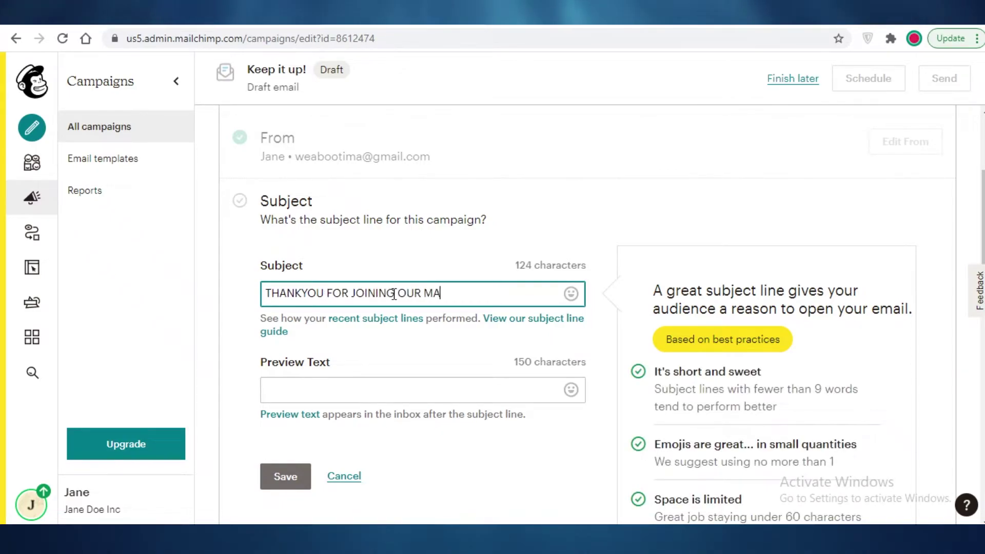
text(ILING LIST)
Add the preview text 'HERES A 10% DISCOUNT'.
click(354, 385)
text(HERES)
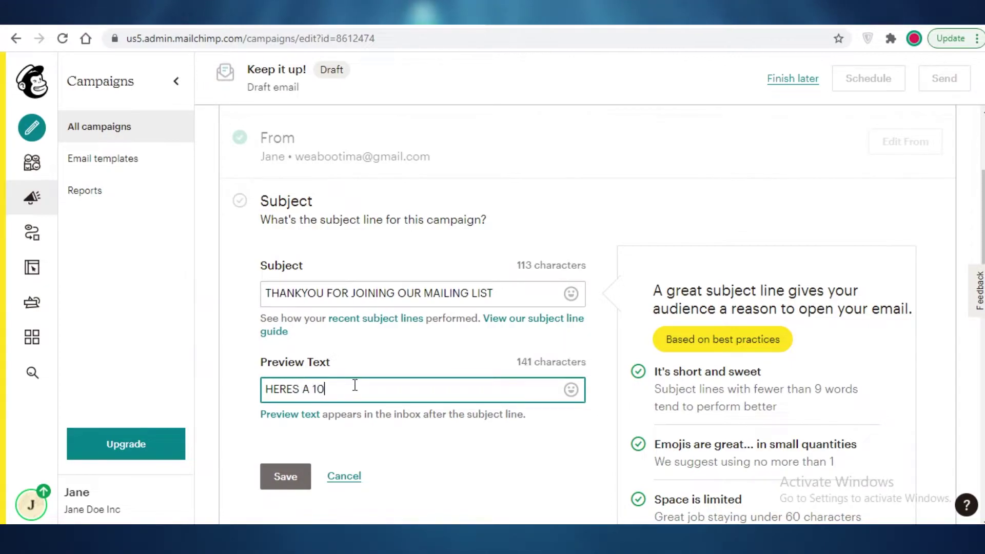
text( A 10% )
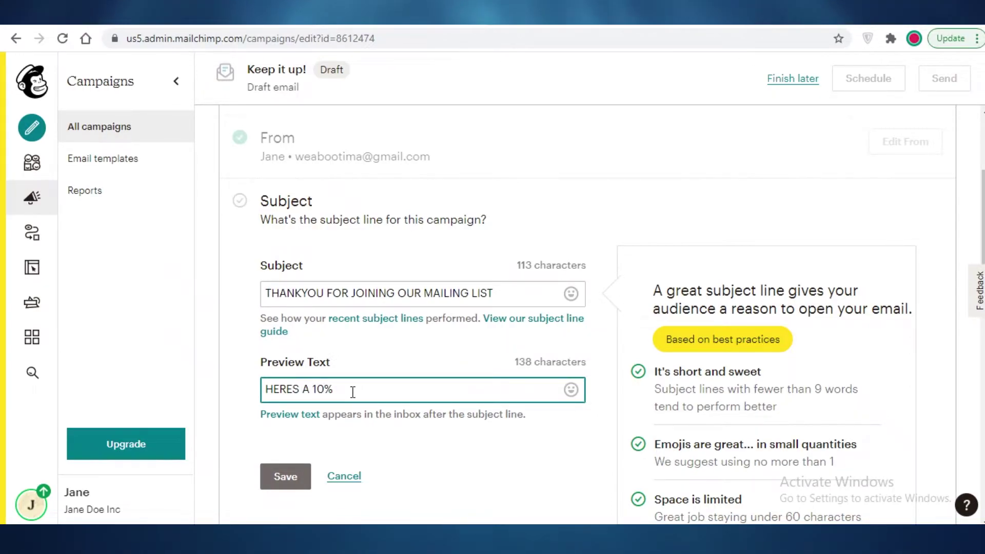
text(DISCOUNT)
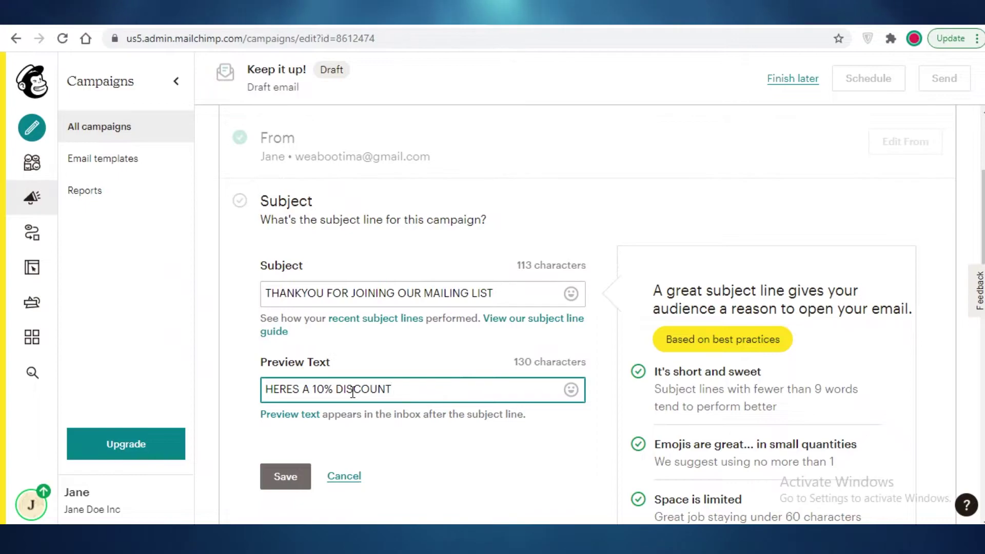
click(331, 368)
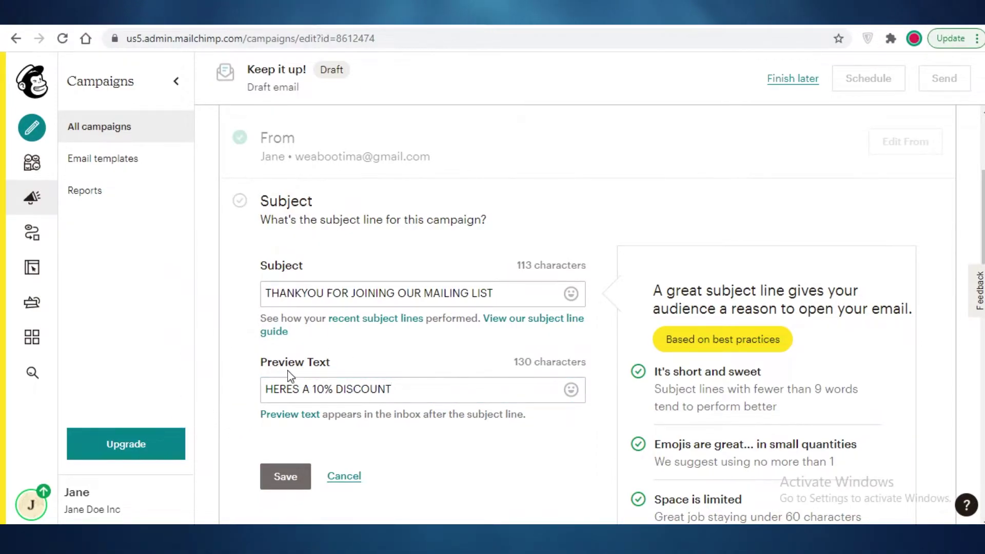
scroll(357, 339, down, 3)
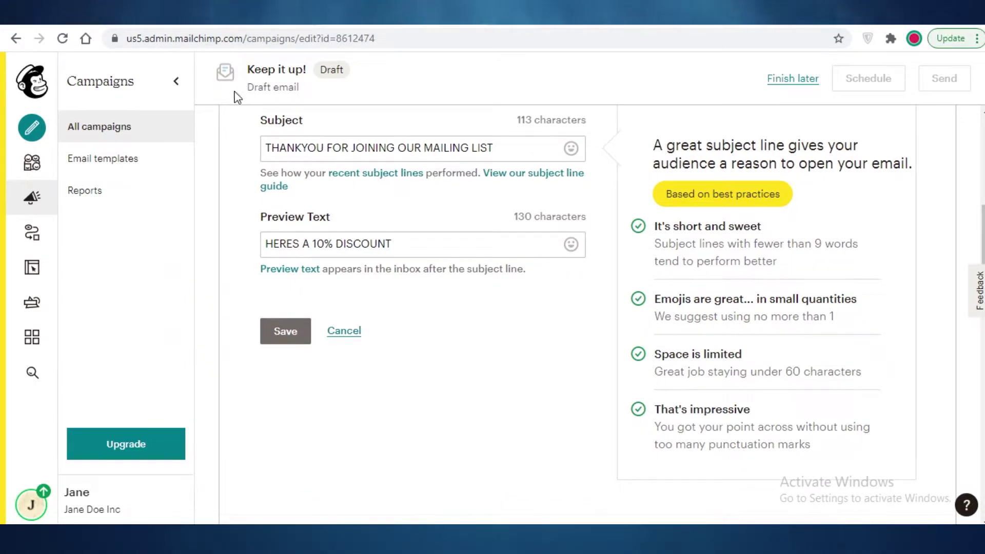
Save the subject and preview text, then pick the Classic Builder to design the email.
click(273, 342)
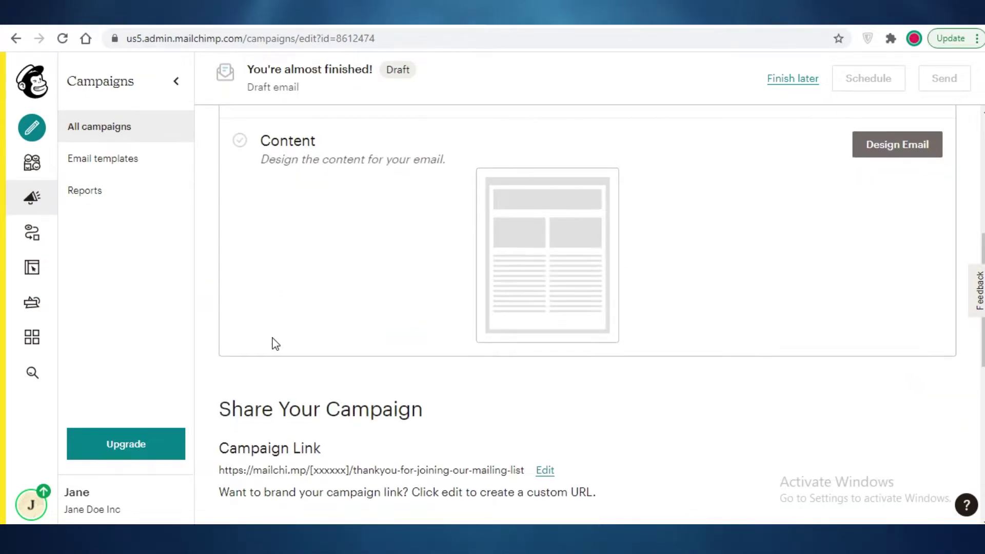
click(870, 226)
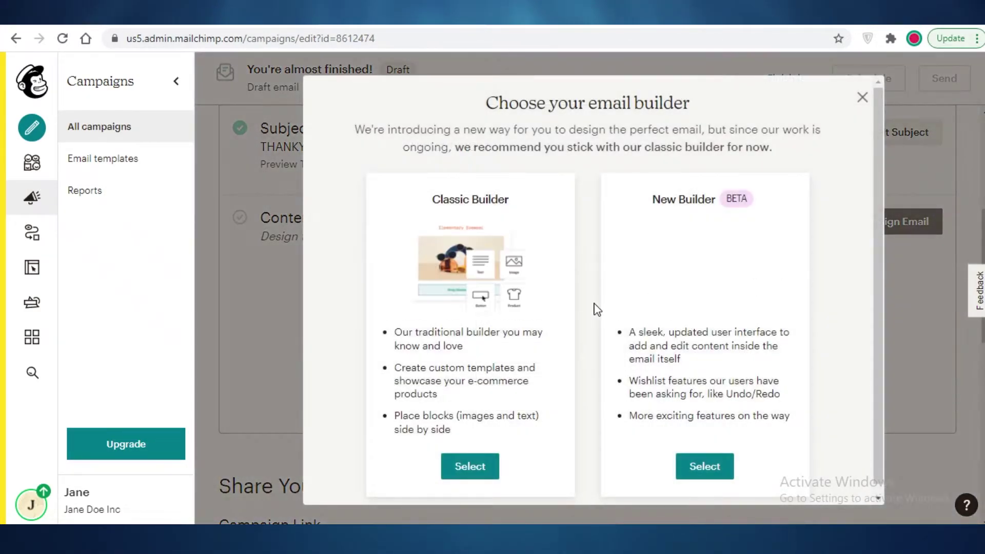
click(463, 466)
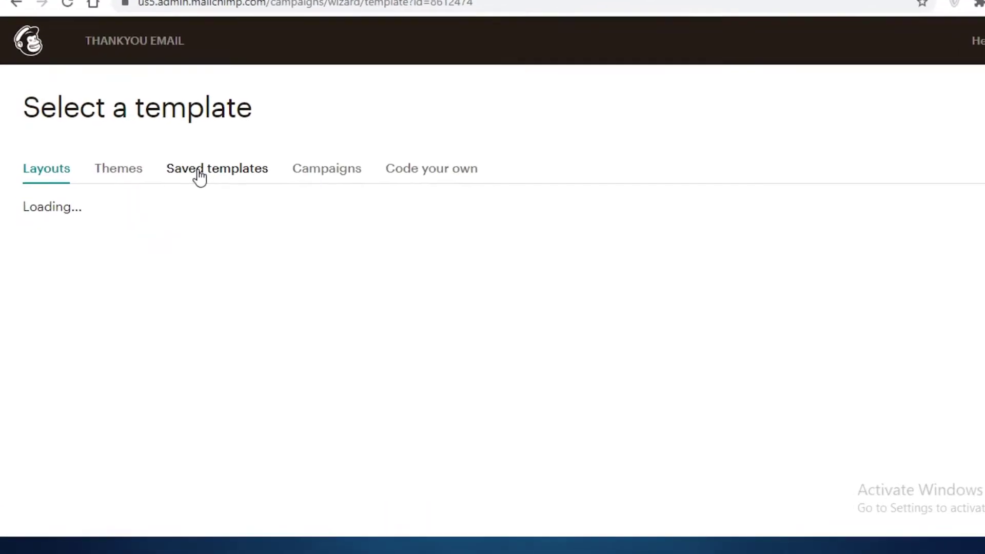
Apply the saved automation sample template as the THANKYOU EMAIL design and return to the checklist.
click(183, 197)
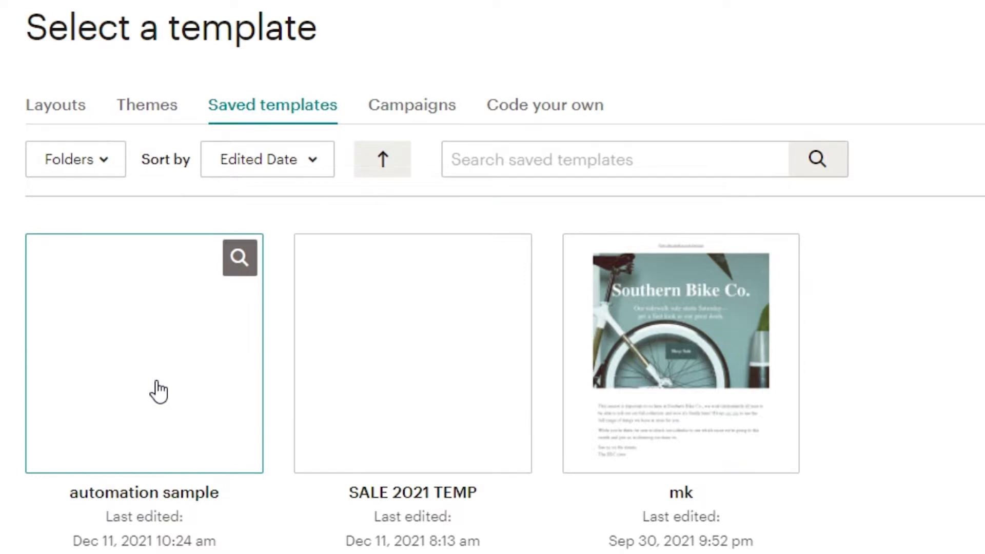
click(132, 340)
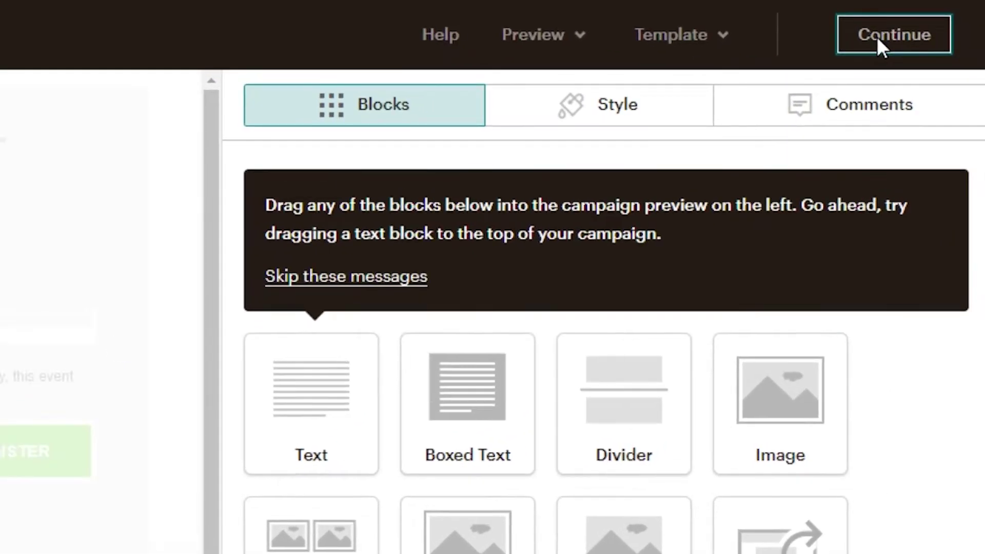
click(881, 36)
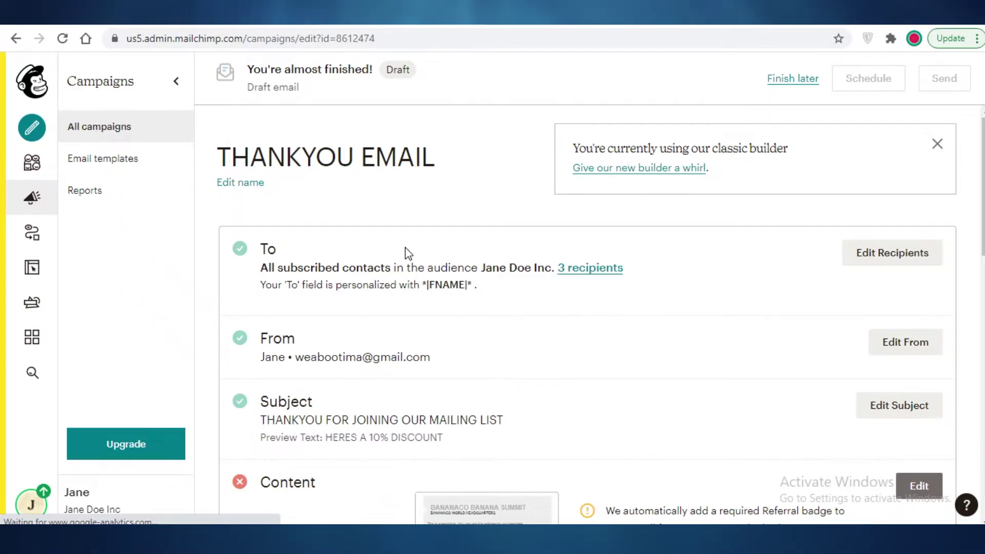
Check that the To, From, Subject and Content sections are complete and the draft is ready to send.
scroll(408, 253, down, 7)
click(684, 227)
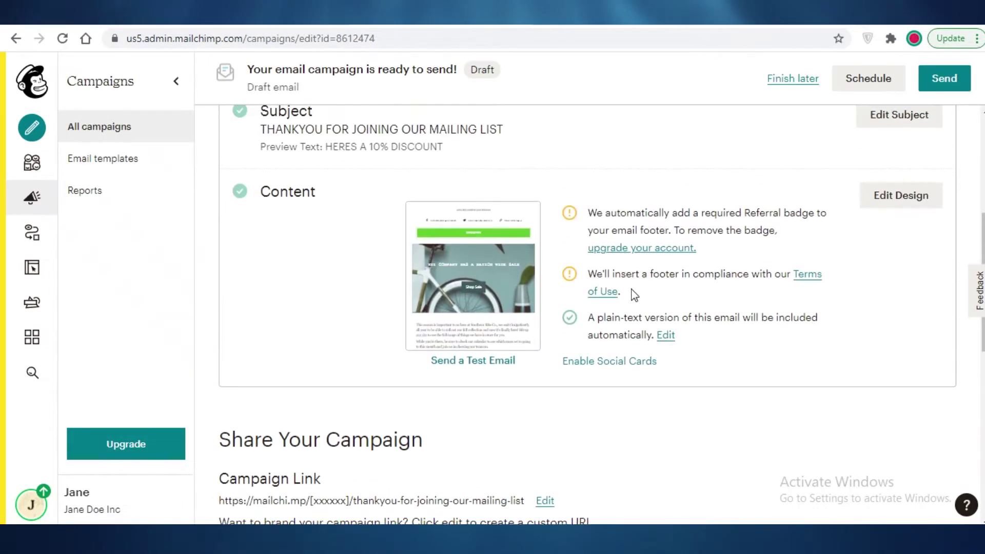
scroll(554, 246, down, 1)
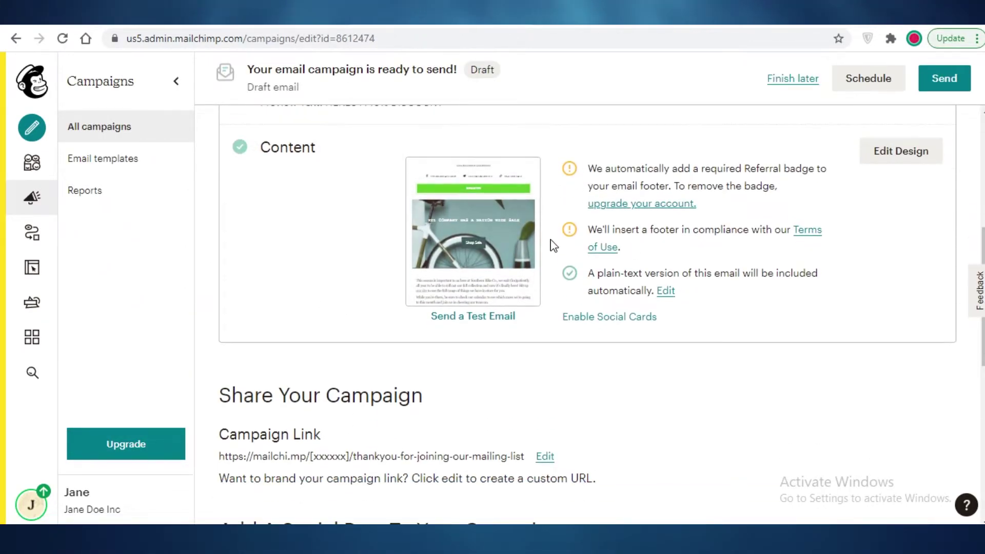
scroll(378, 205, up, 3)
scroll(661, 221, down, 8)
scroll(205, 208, up, 3)
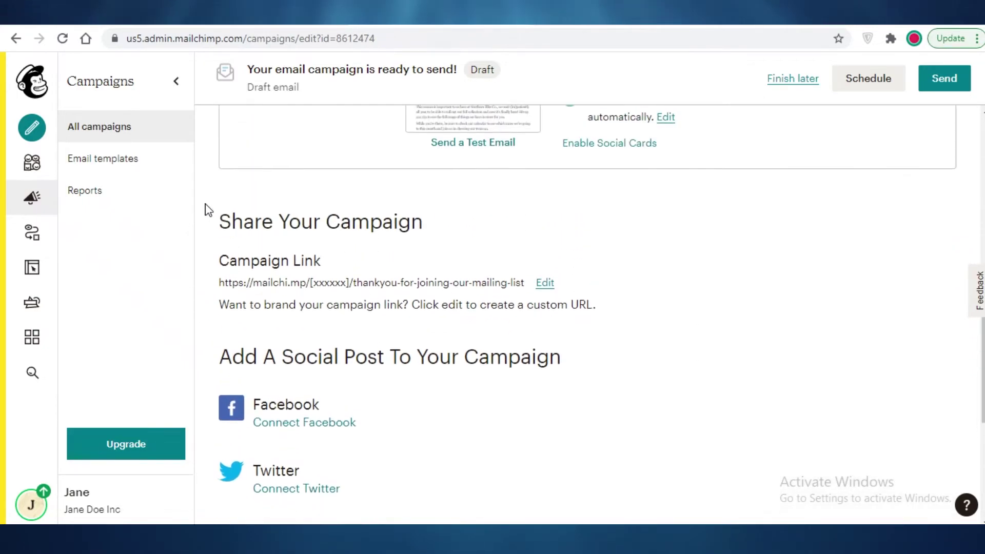
scroll(264, 292, down, 3)
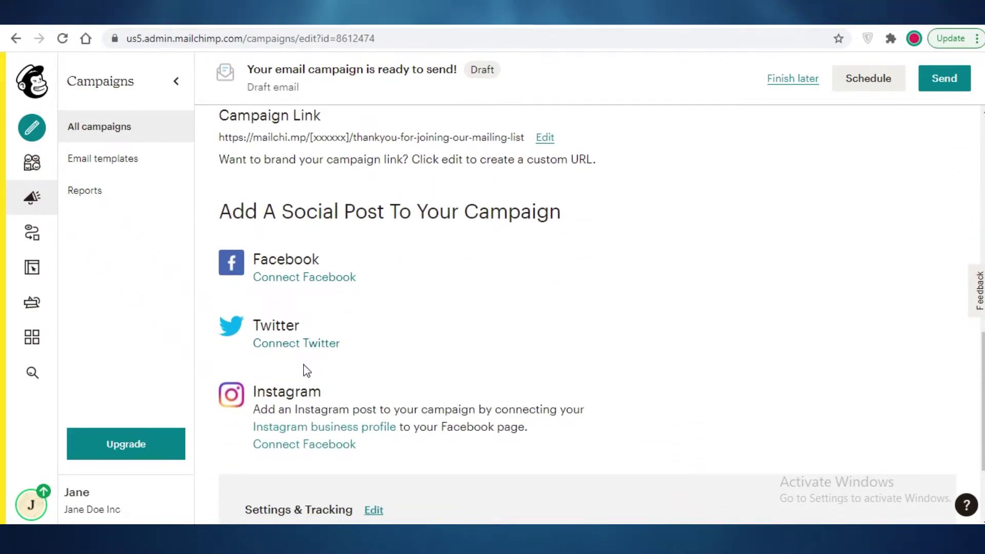
scroll(332, 282, down, 3)
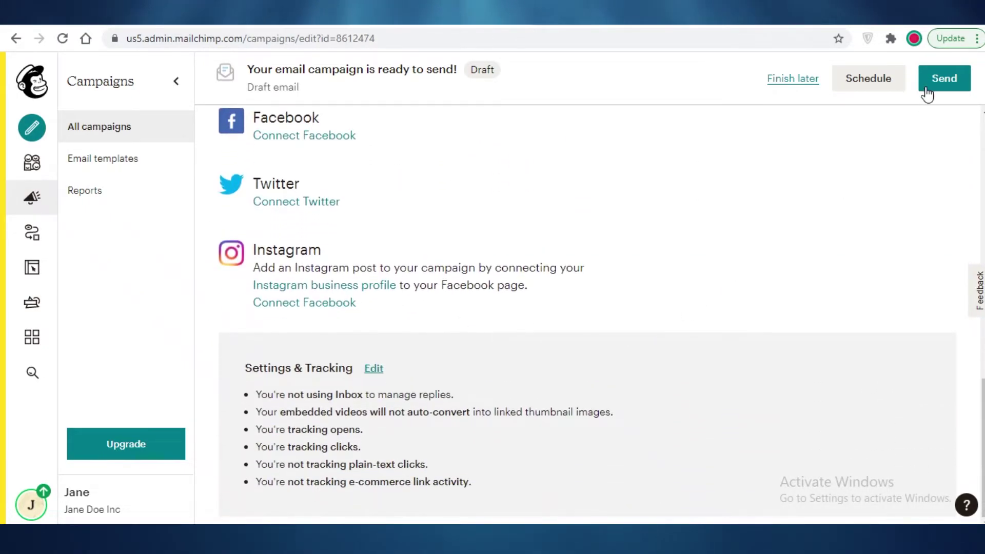
scroll(825, 118, up, 4)
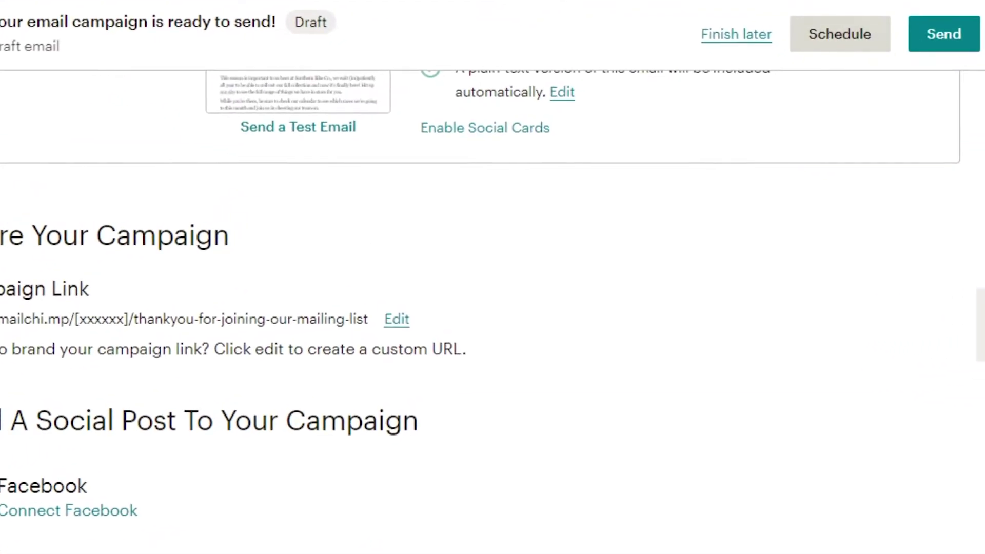
scroll(547, 270, up, 15)
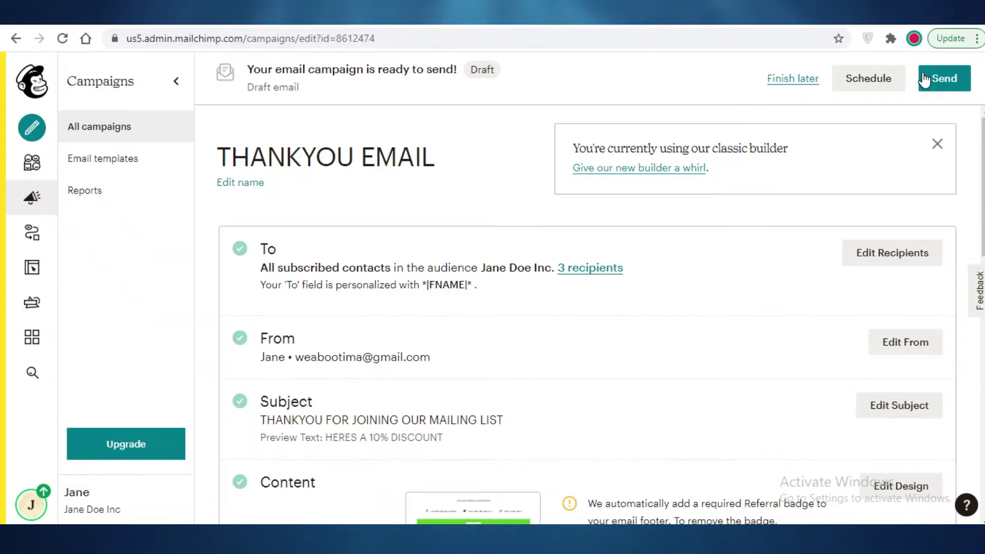
Look at the scheduling options, then send the THANKYOU EMAIL now to 3 subscribers.
click(923, 81)
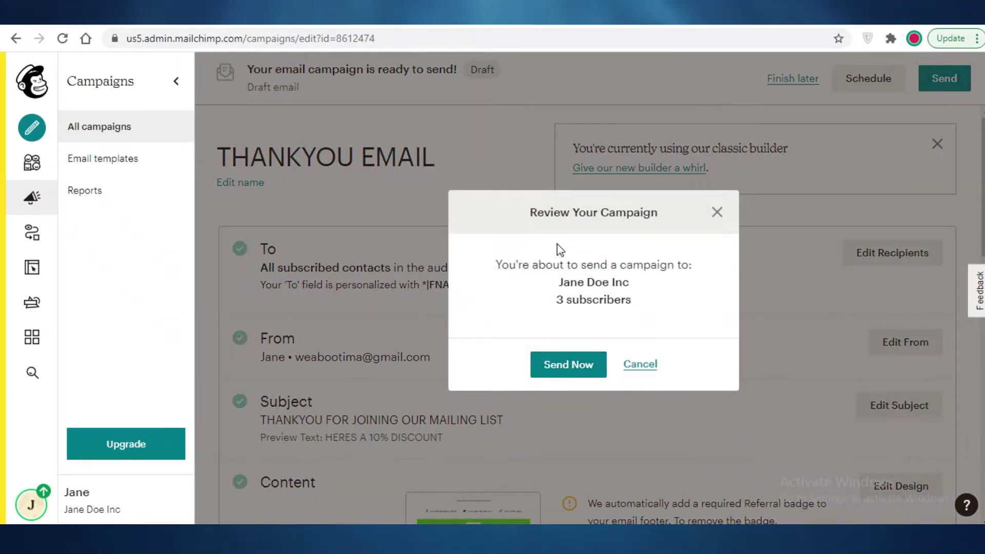
click(641, 365)
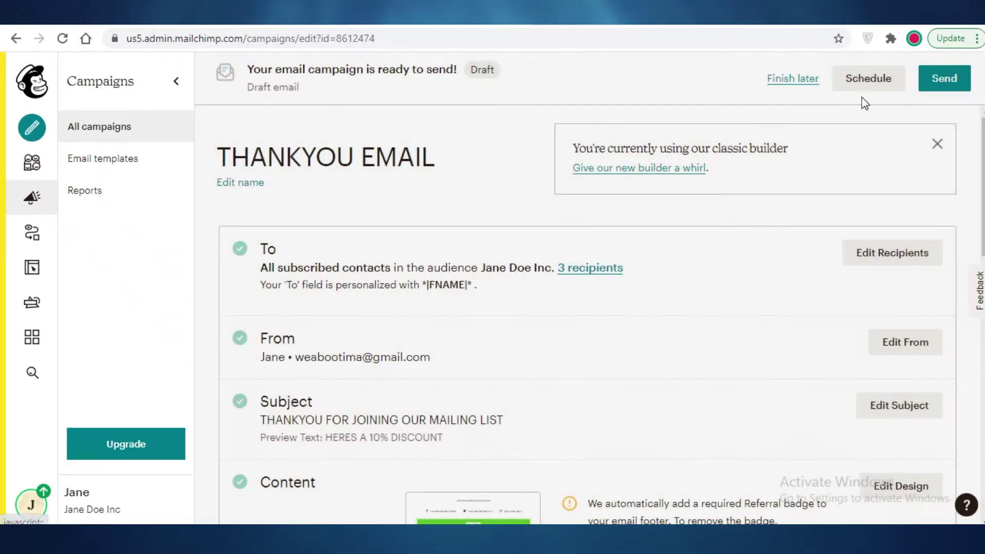
click(880, 87)
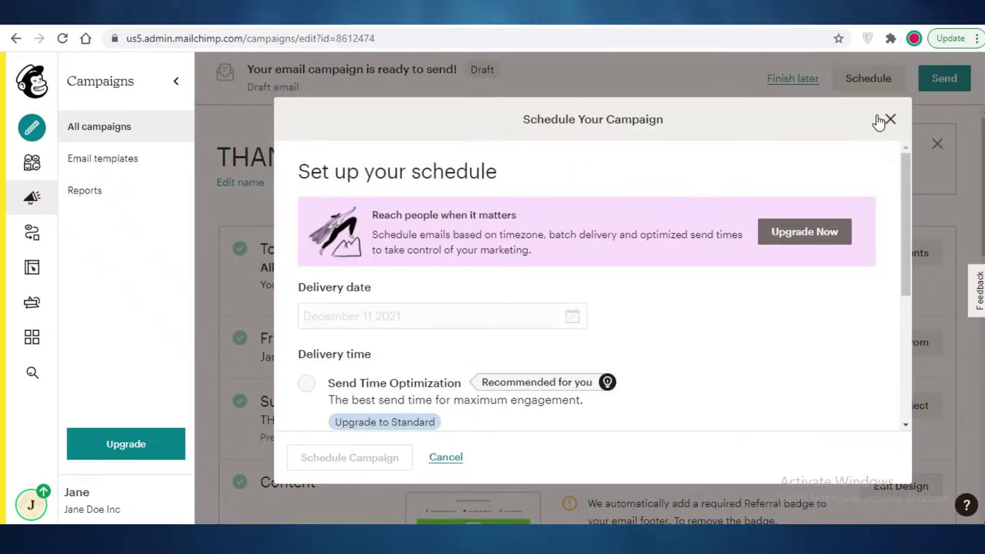
click(889, 121)
click(943, 78)
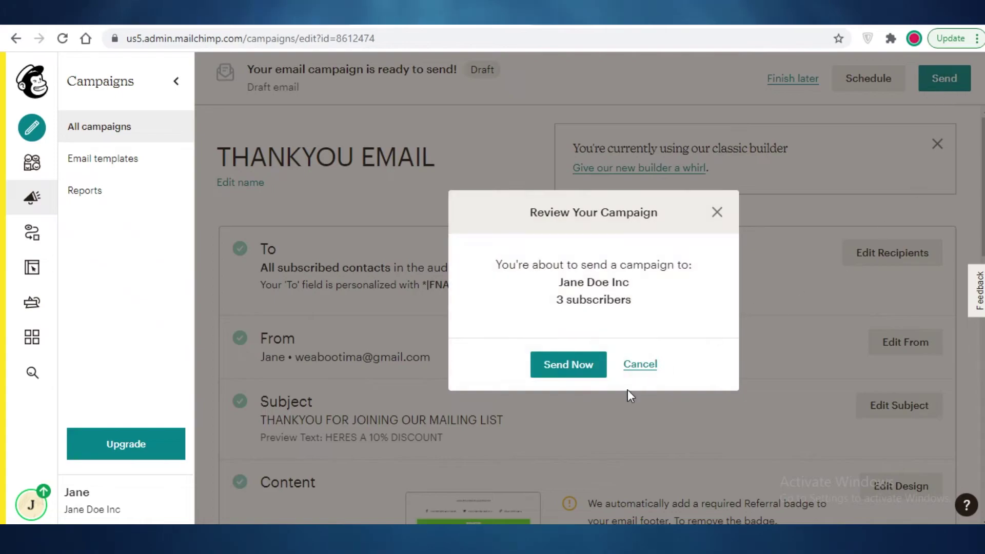
click(556, 375)
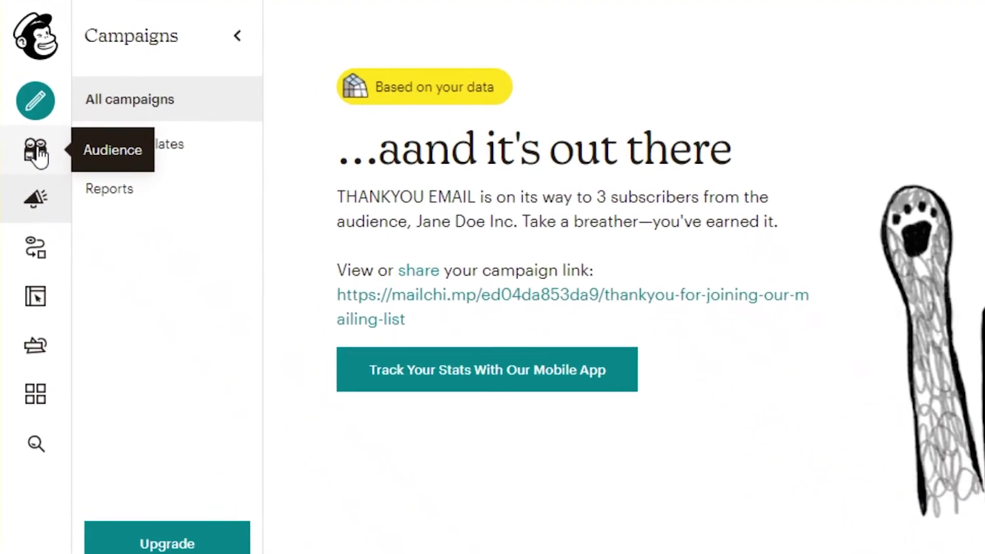
Scroll through the Audience dashboard's growth and engagement statistics.
click(36, 153)
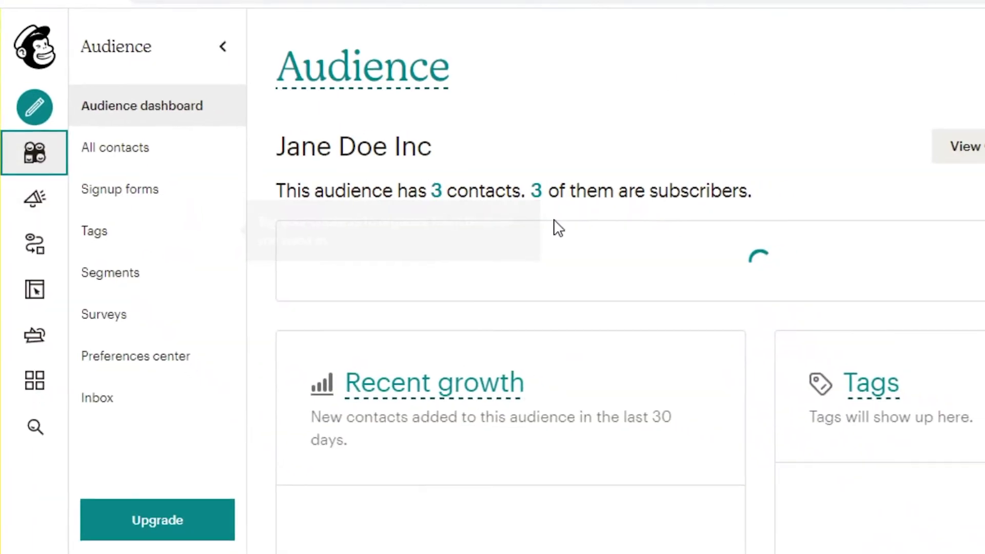
scroll(482, 317, down, 5)
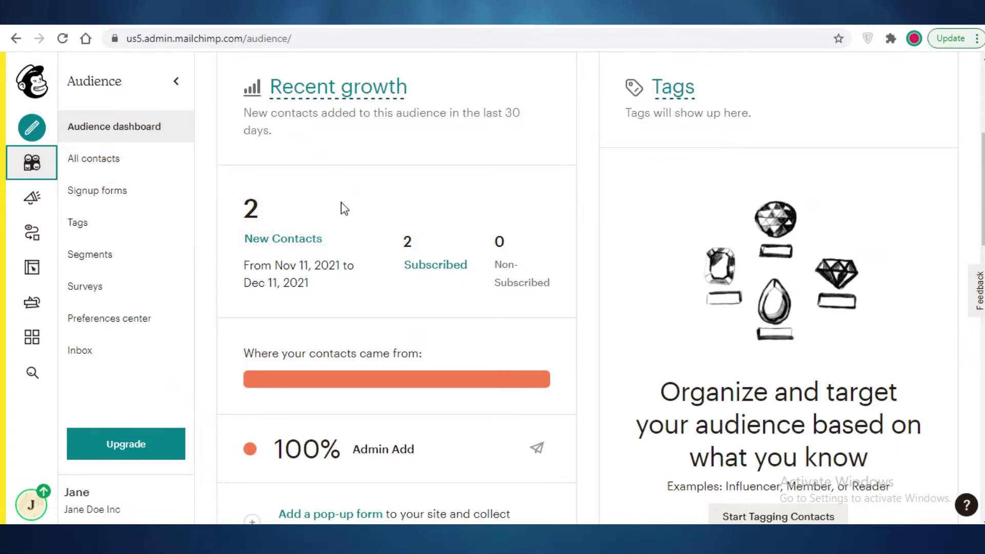
scroll(462, 237, up, 1)
scroll(461, 236, up, 3)
scroll(460, 237, down, 4)
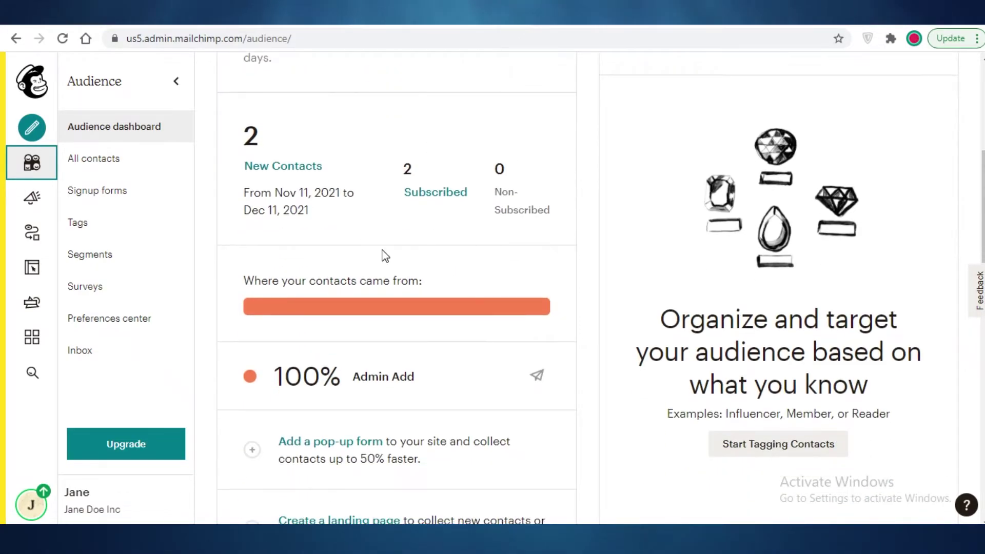
scroll(213, 244, up, 6)
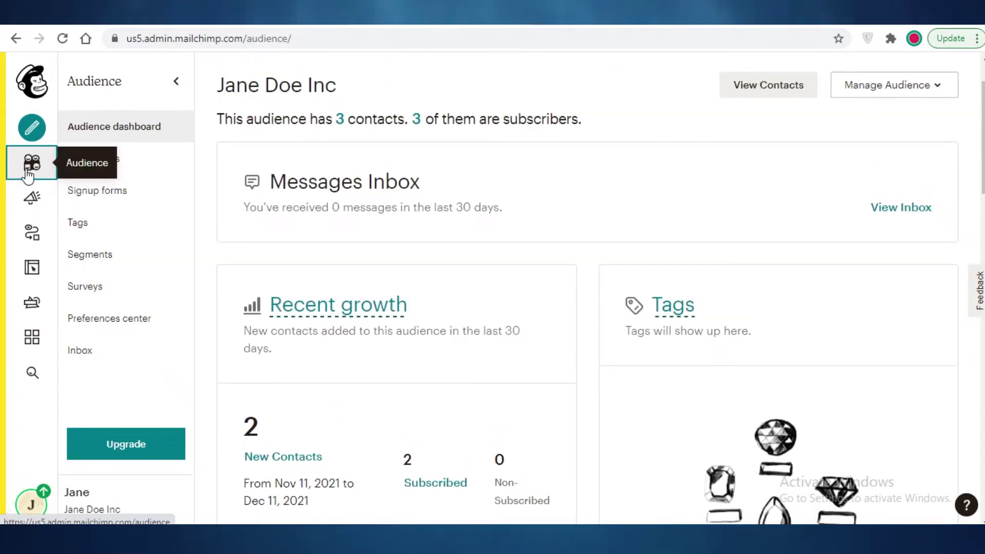
scroll(233, 307, down, 7)
scroll(493, 138, up, 4)
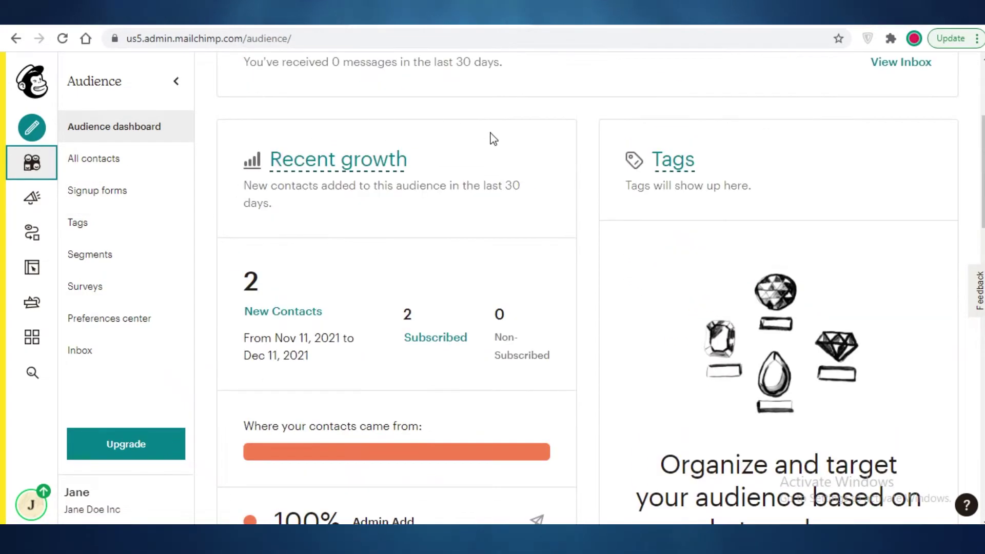
scroll(424, 235, down, 2)
scroll(475, 236, up, 1)
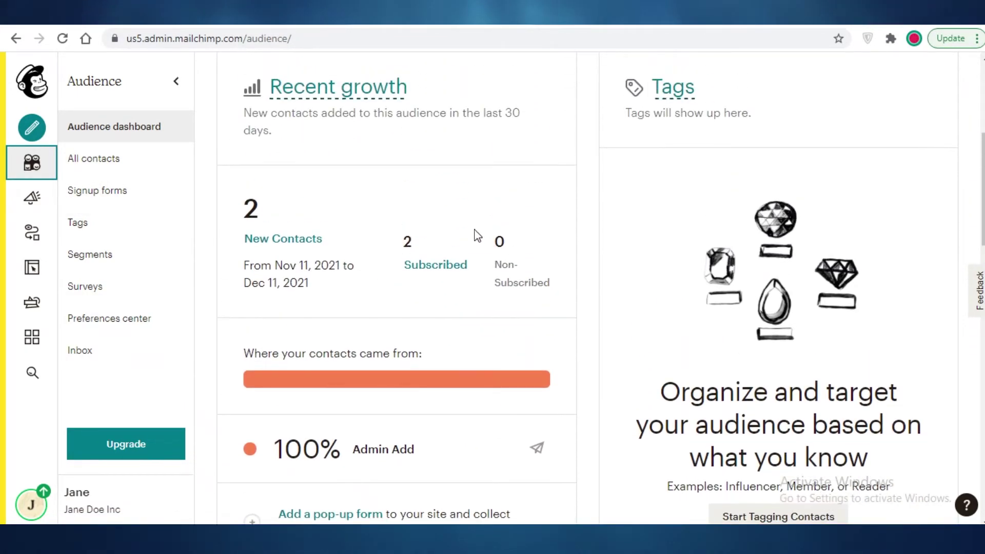
scroll(447, 189, down, 4)
scroll(425, 142, up, 4)
scroll(409, 231, down, 18)
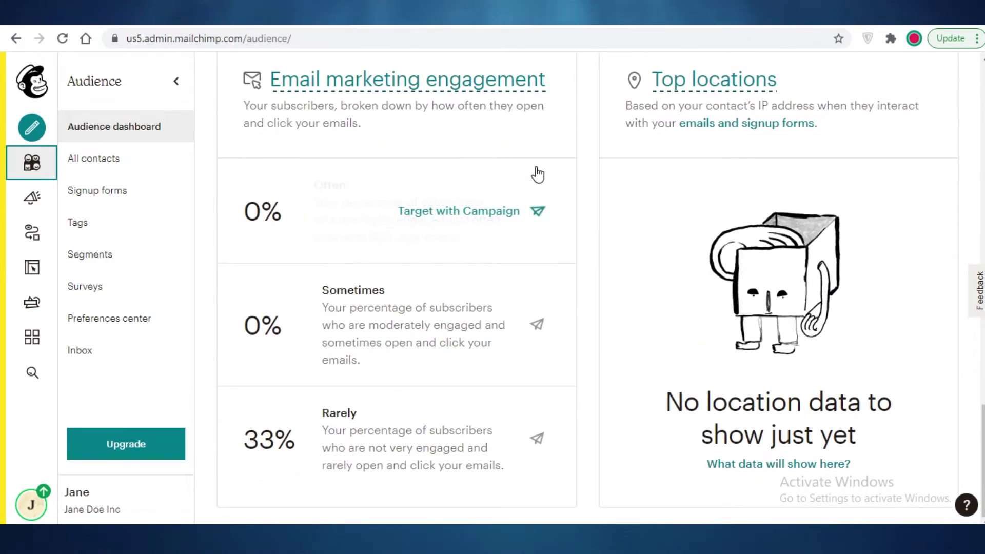
scroll(341, 209, up, 6)
scroll(359, 237, down, 5)
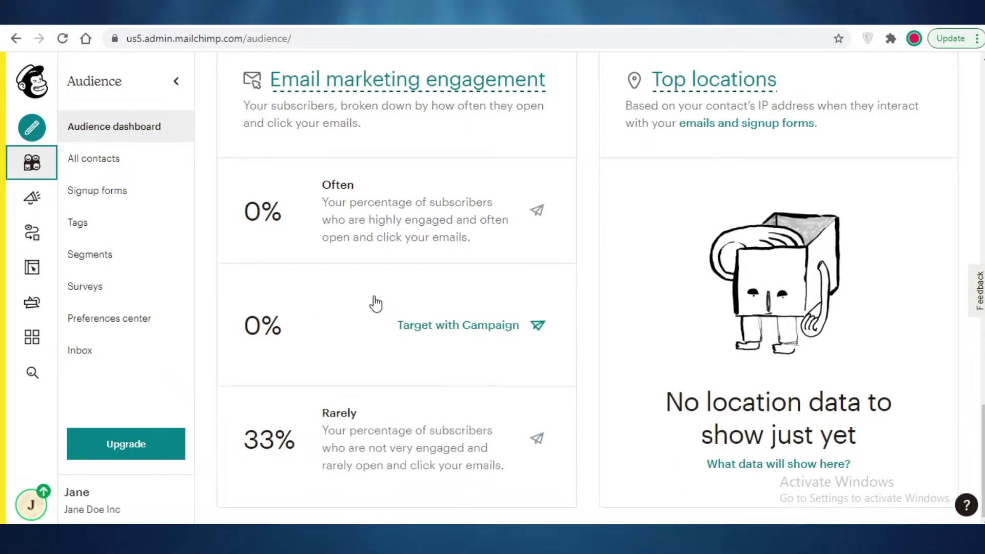
scroll(695, 178, up, 3)
scroll(407, 233, down, 3)
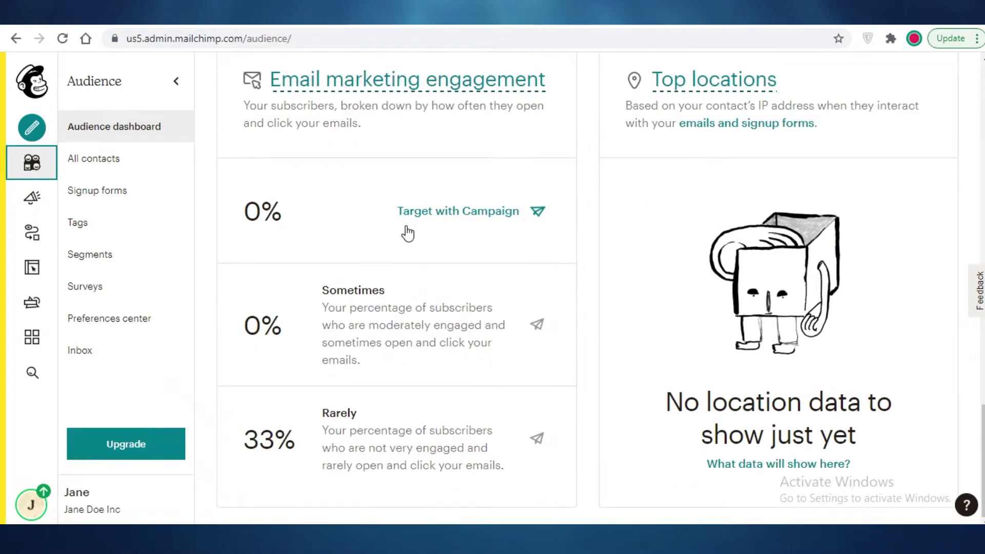
scroll(408, 233, up, 1)
scroll(685, 174, down, 1)
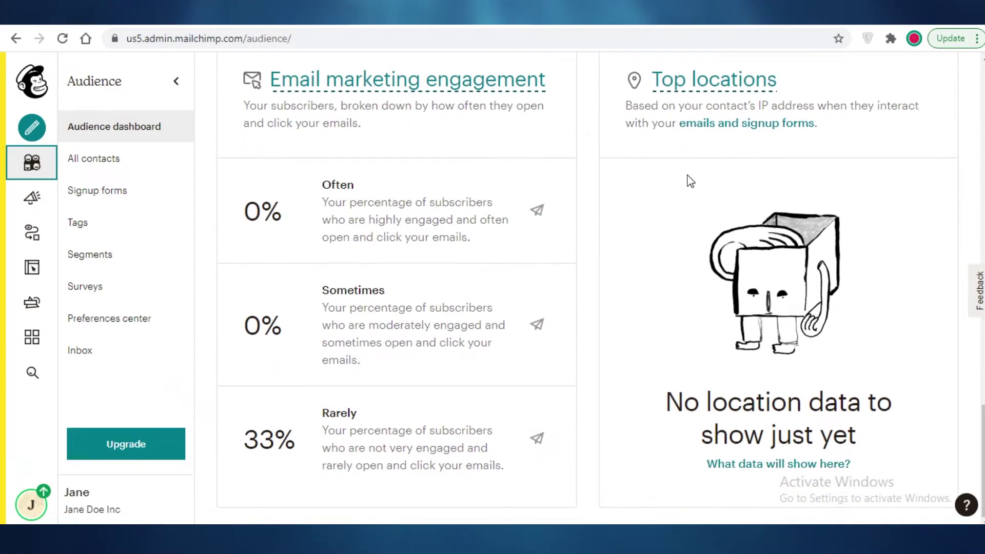
scroll(615, 200, up, 1)
scroll(526, 216, down, 1)
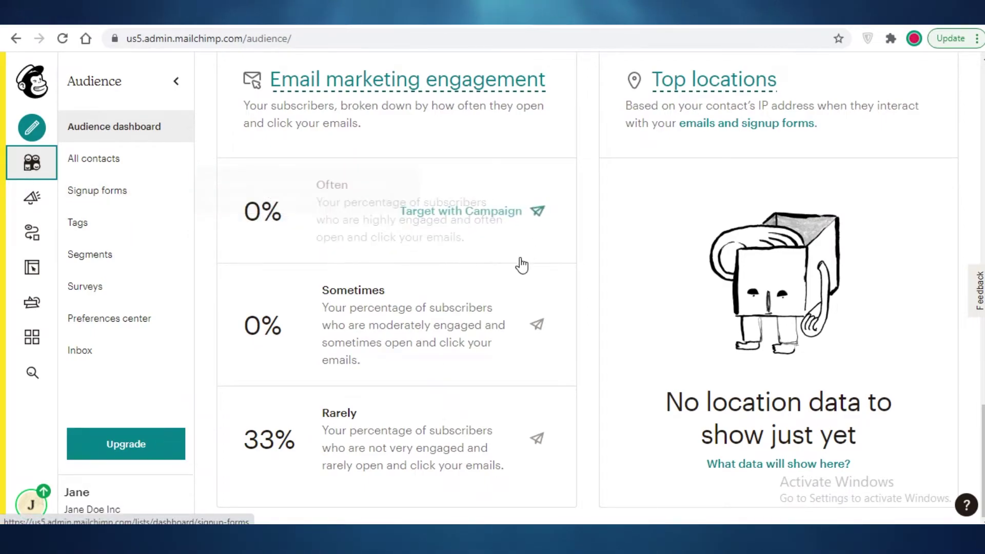
scroll(411, 264, up, 12)
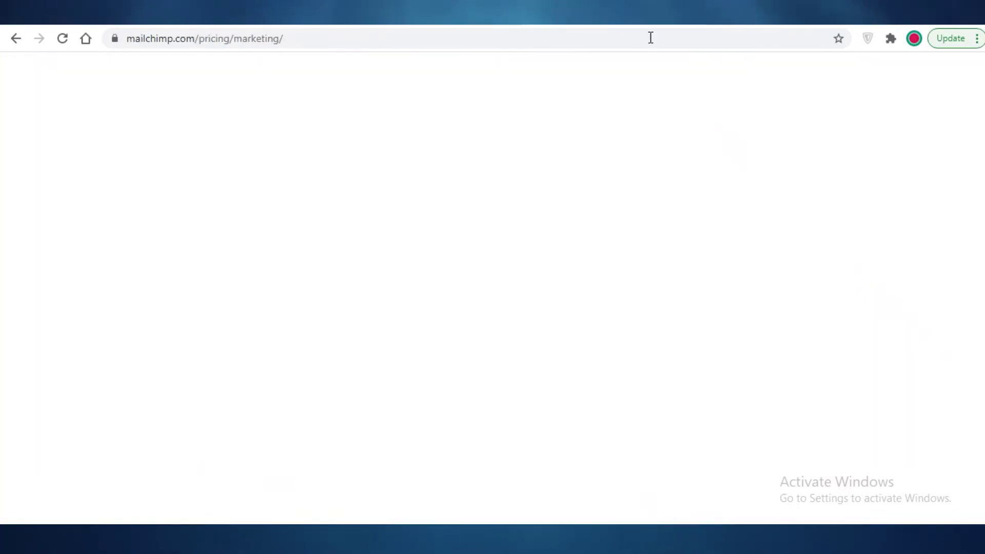
scroll(545, 225, down, 6)
scroll(545, 240, down, 2)
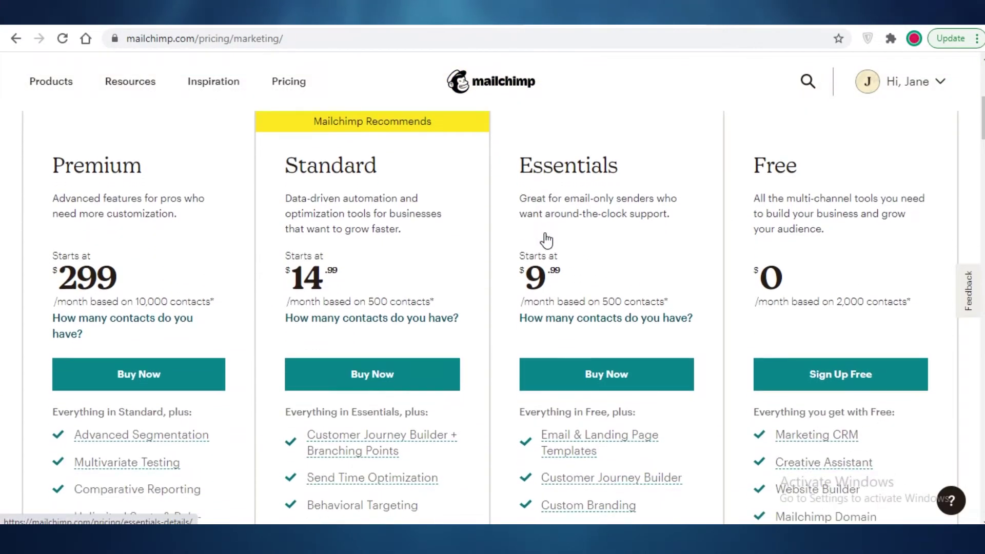
scroll(554, 256, down, 3)
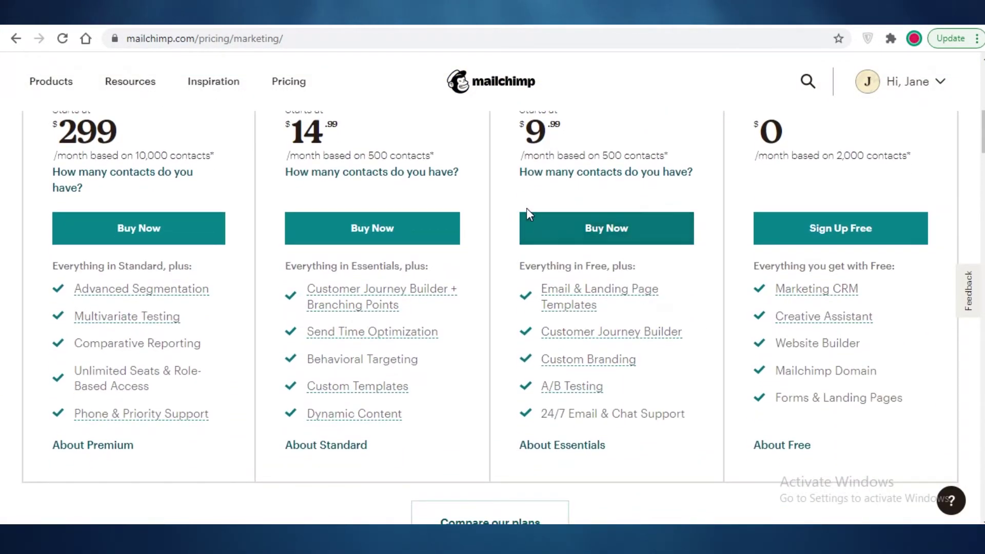
scroll(675, 177, up, 2)
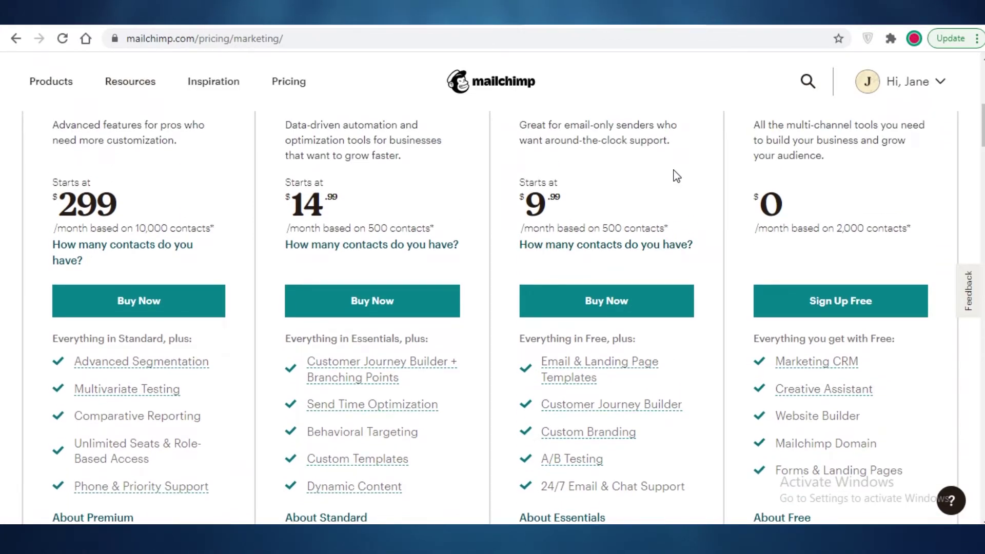
scroll(675, 177, up, 1)
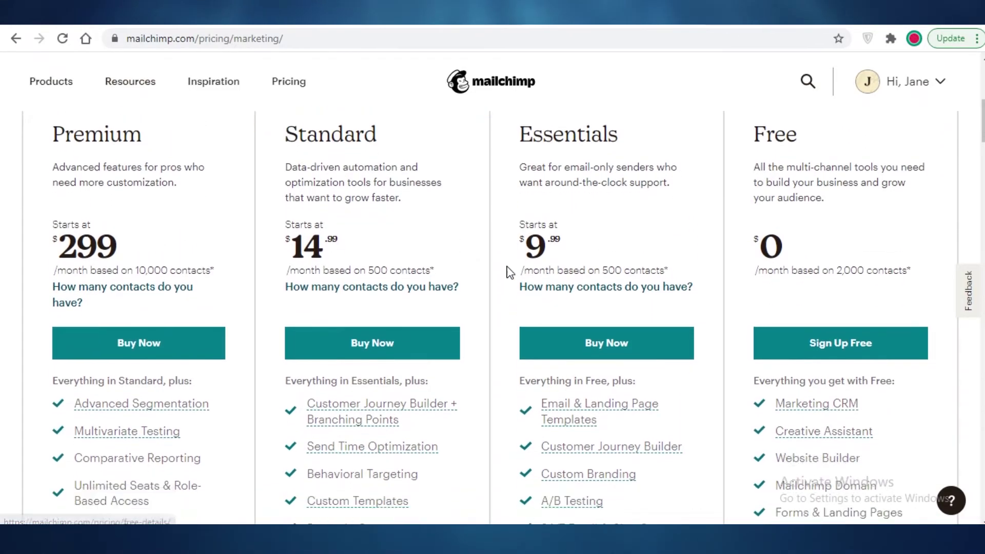
scroll(718, 246, down, 3)
scroll(872, 241, up, 4)
scroll(801, 237, down, 2)
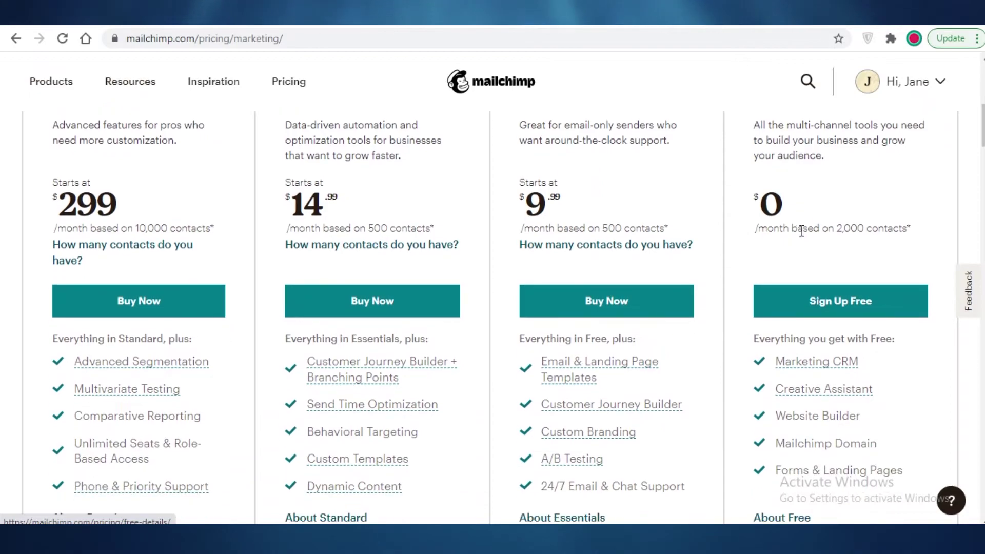
scroll(804, 245, down, 2)
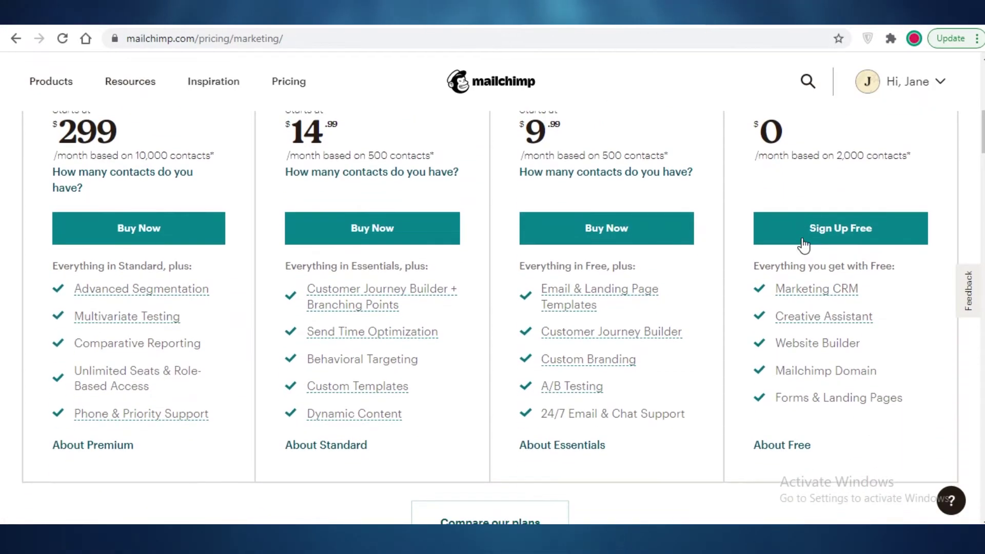
drag(792, 342, 854, 341)
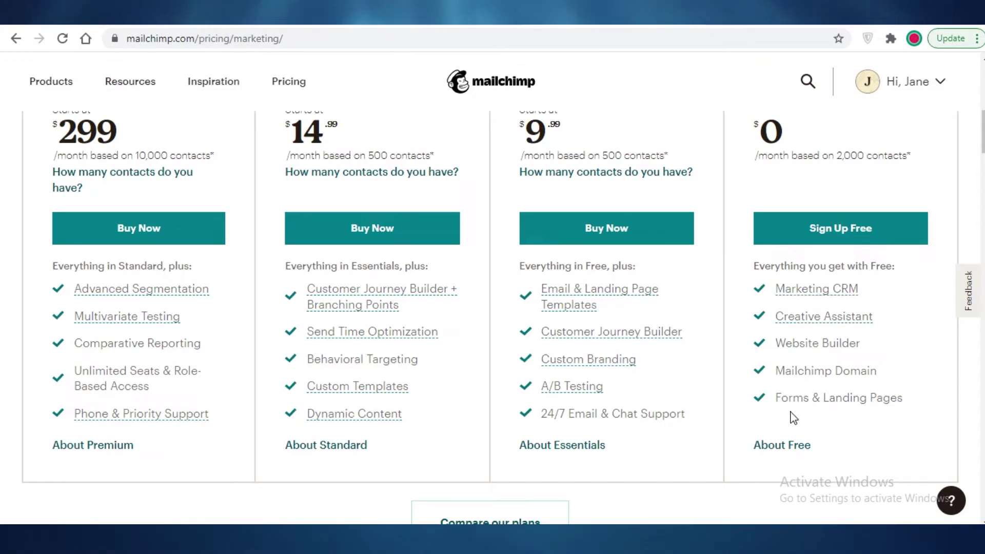
scroll(788, 423, up, 2)
scroll(798, 431, up, 1)
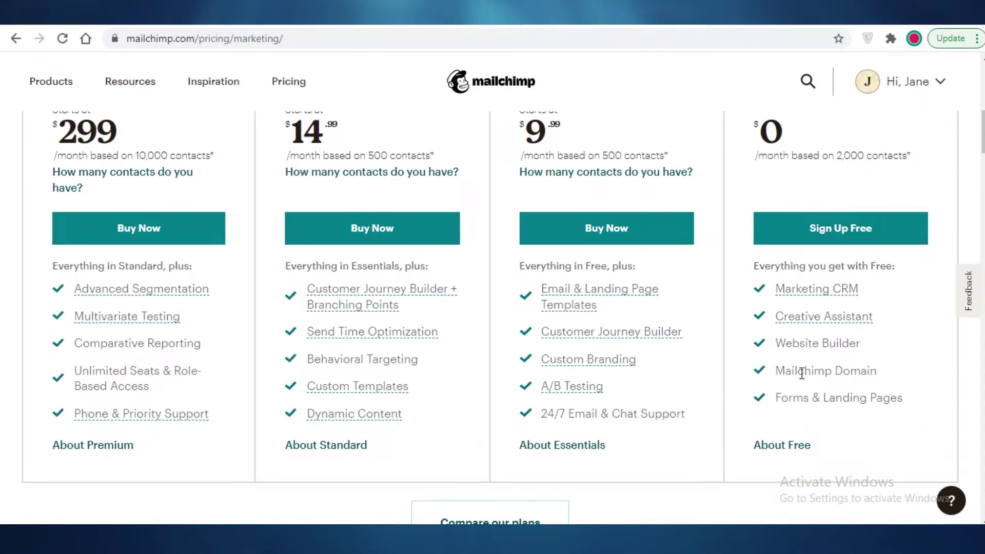
scroll(800, 359, up, 3)
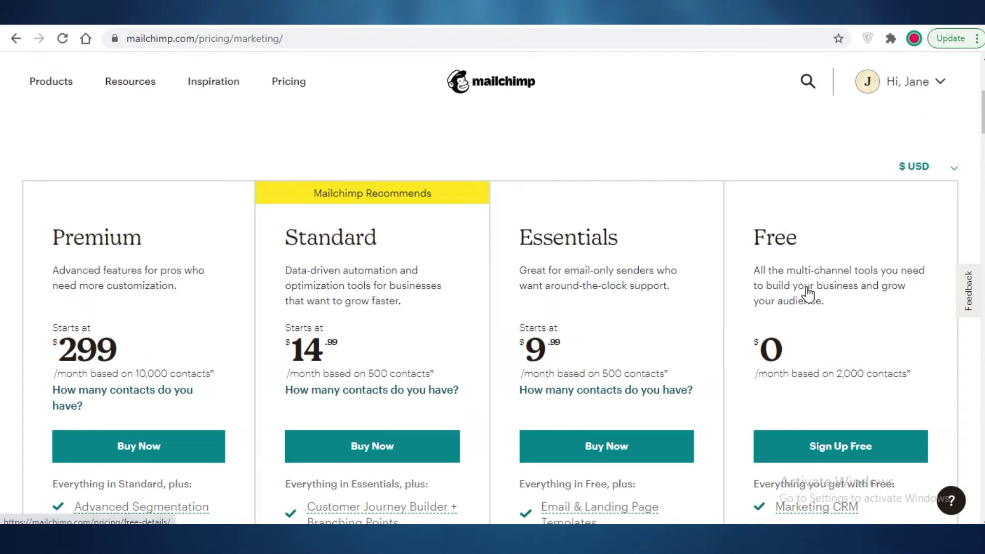
scroll(808, 287, down, 2)
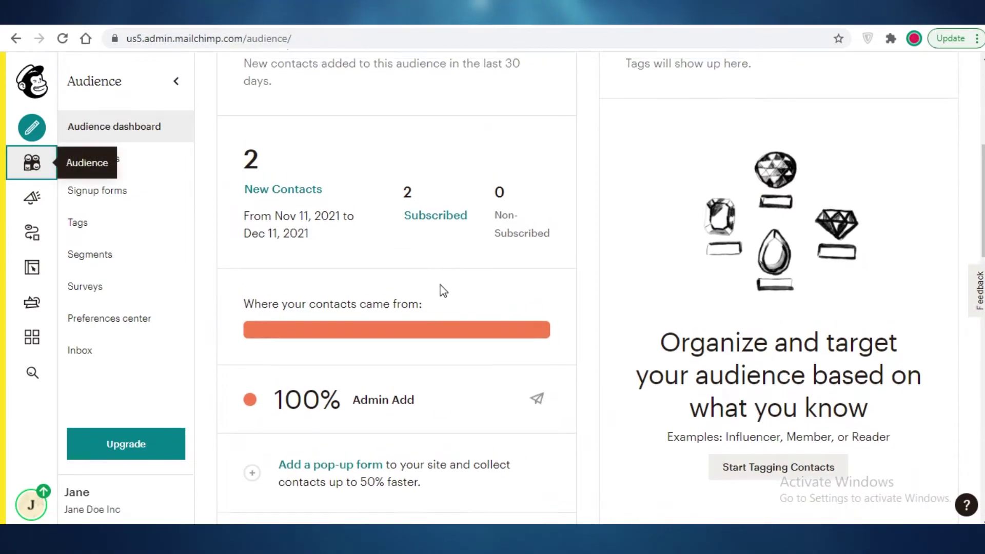
scroll(444, 291, up, 6)
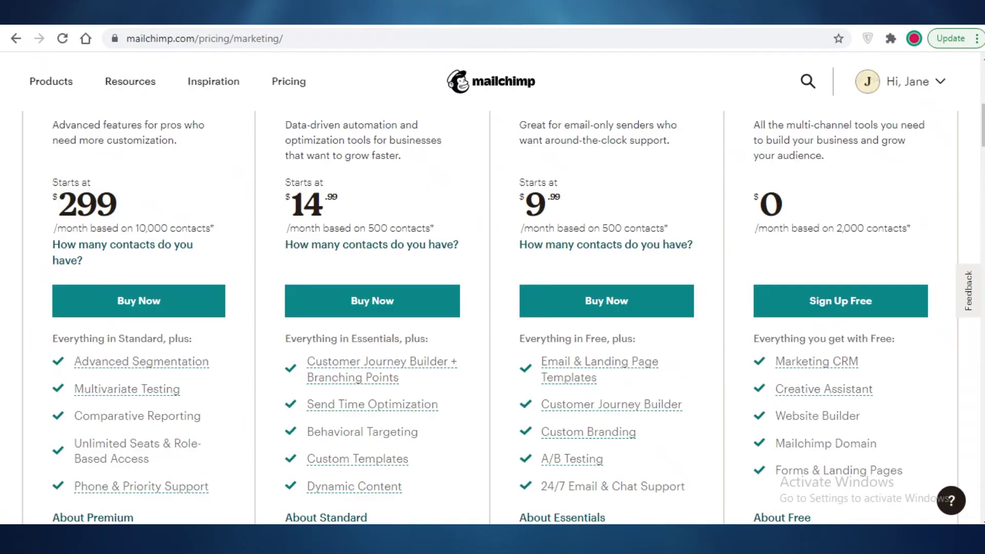
scroll(703, 312, up, 3)
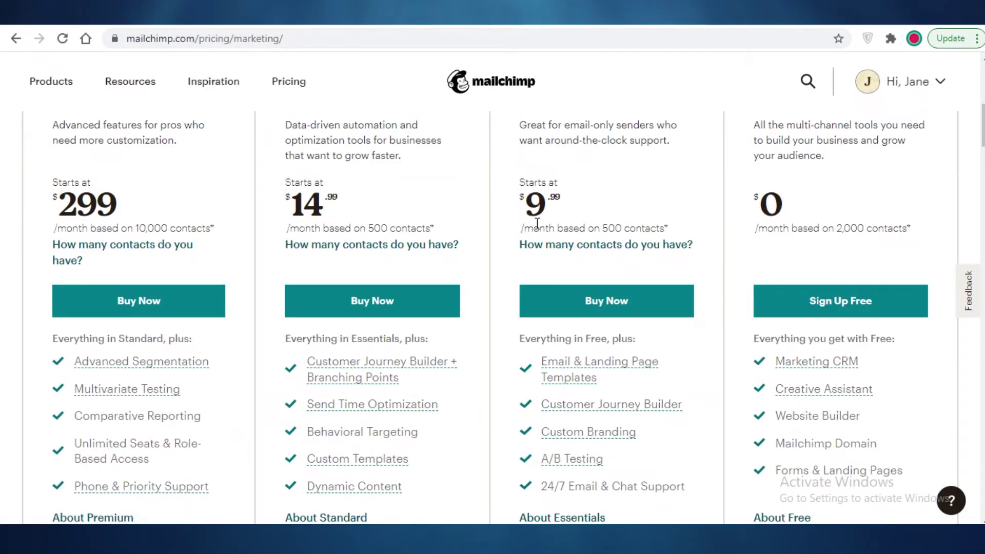
scroll(537, 223, down, 3)
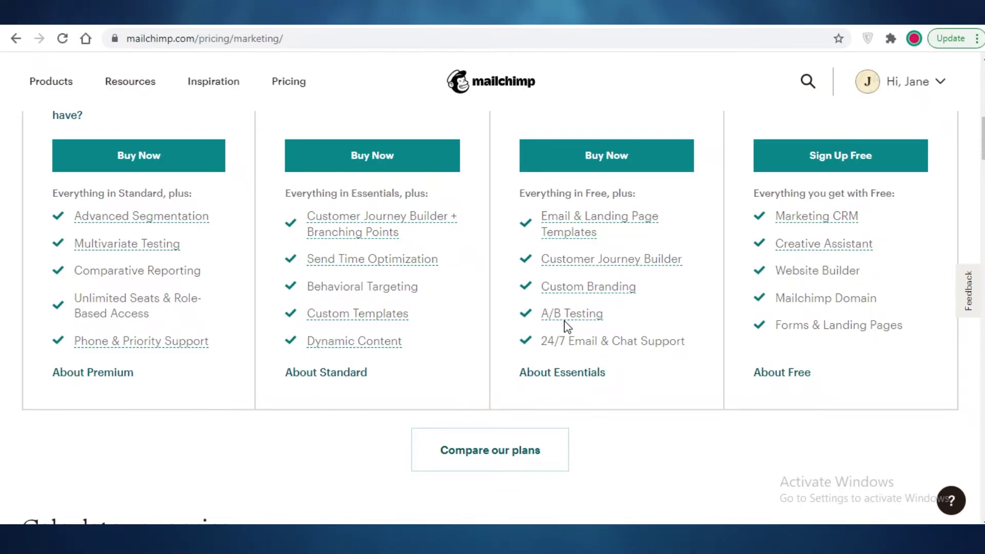
scroll(567, 325, up, 4)
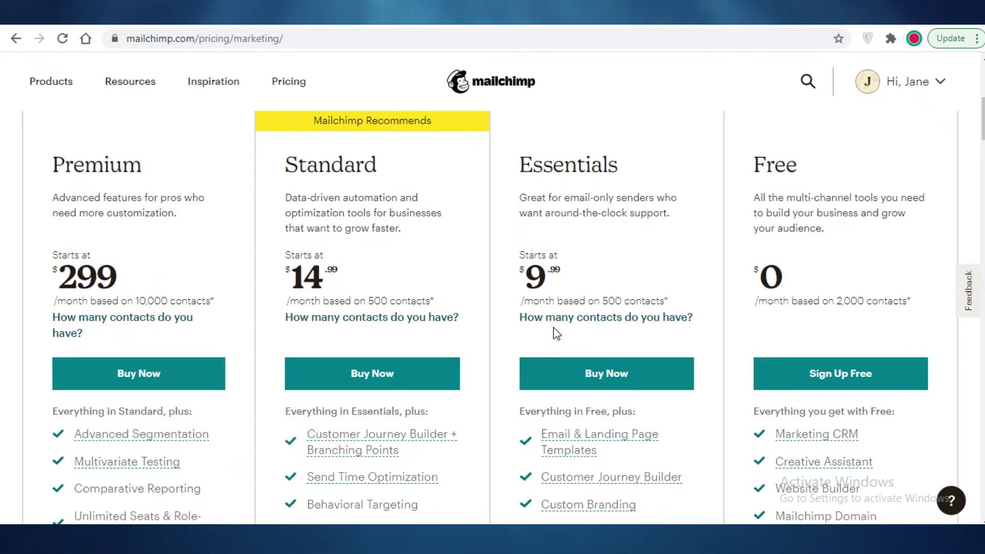
scroll(557, 334, down, 3)
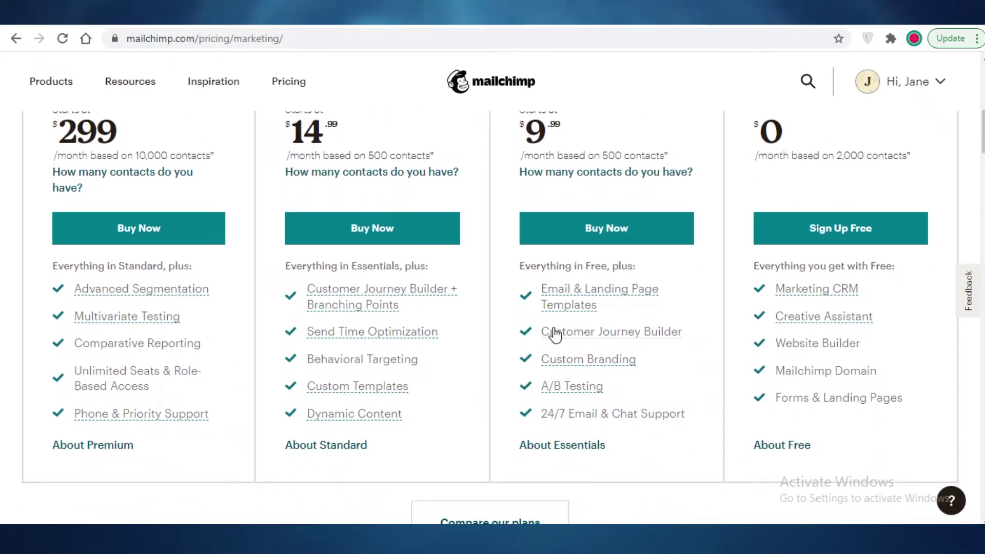
drag(305, 339, 455, 334)
click(453, 336)
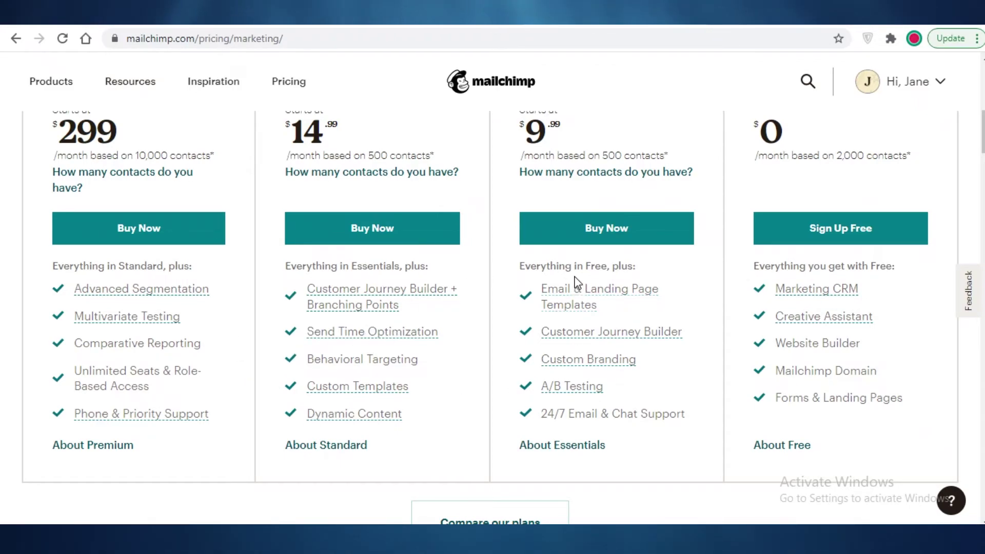
scroll(189, 205, up, 5)
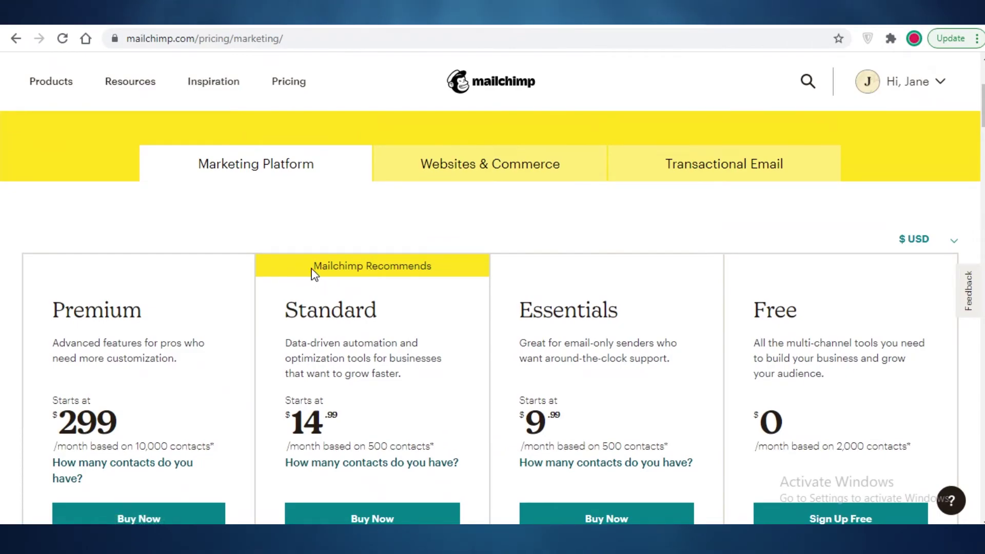